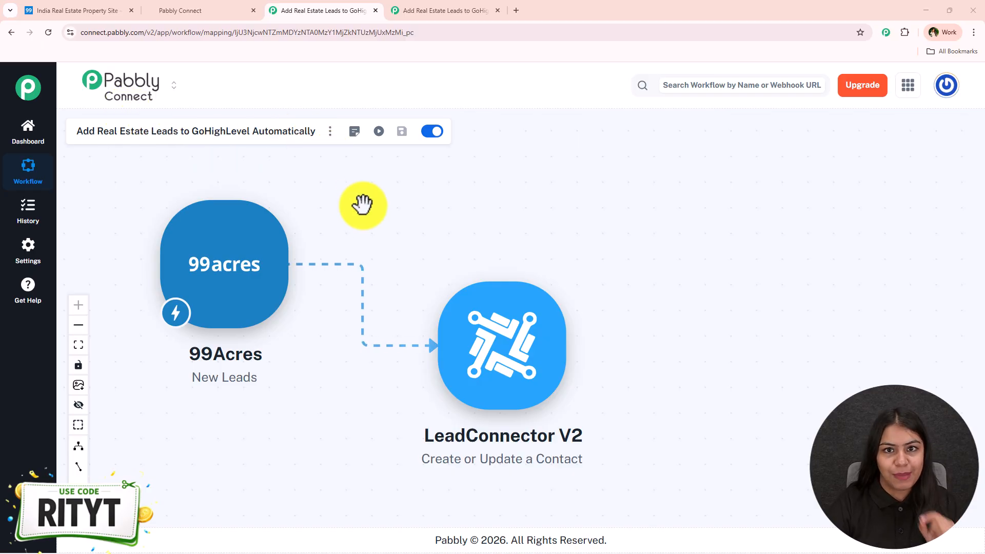
- Open the Pabbly Connect landing page at pabbly.com/connect in a new browser tab
{"action": "left_click", "coordinate": [442, 10]}
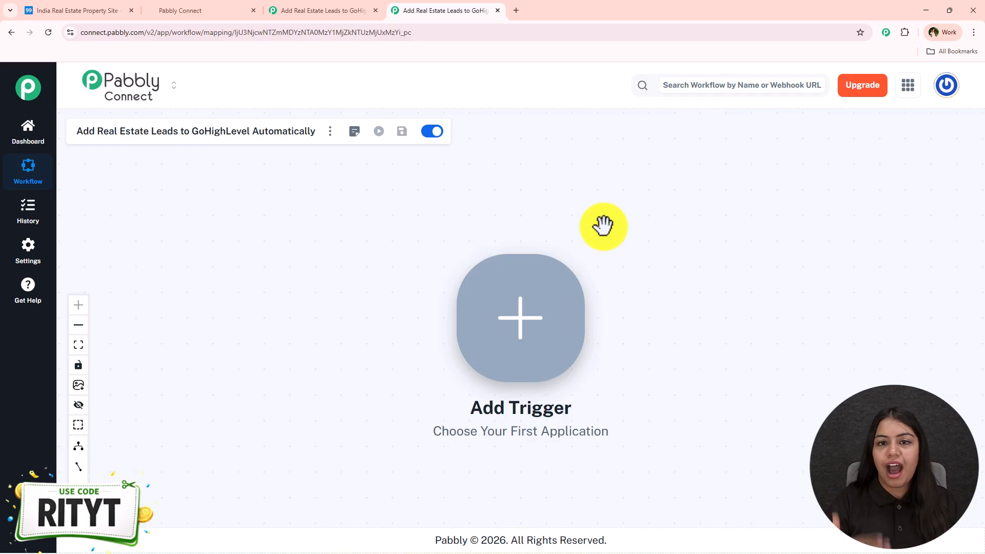
{"action": "left_click", "coordinate": [511, 1]}
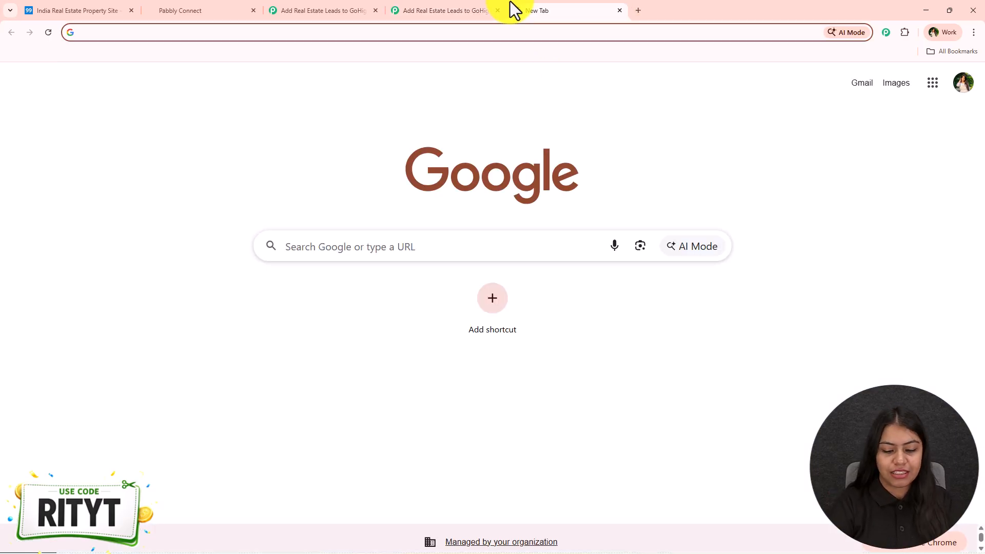
{"action": "type", "text": "pabbly.co"}
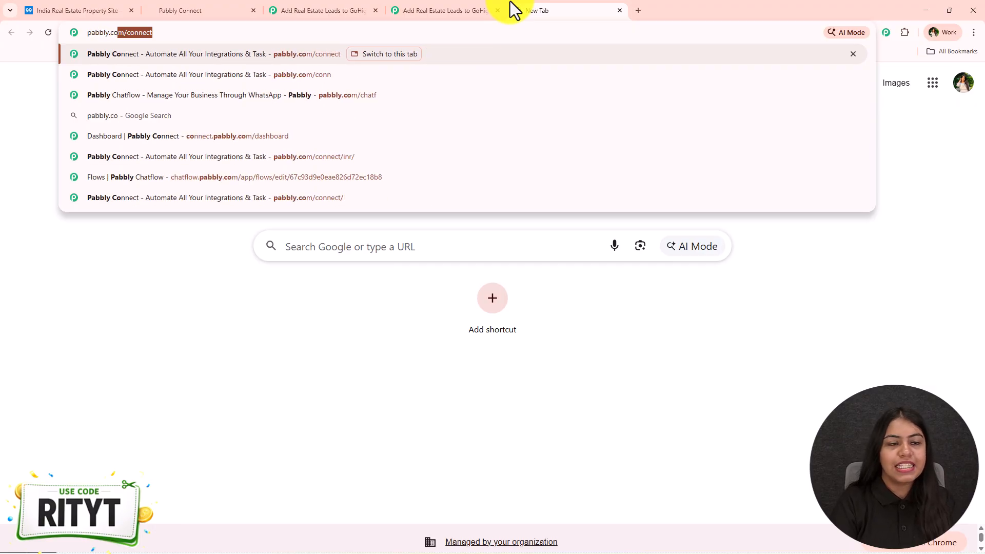
{"action": "key", "text": "Return"}
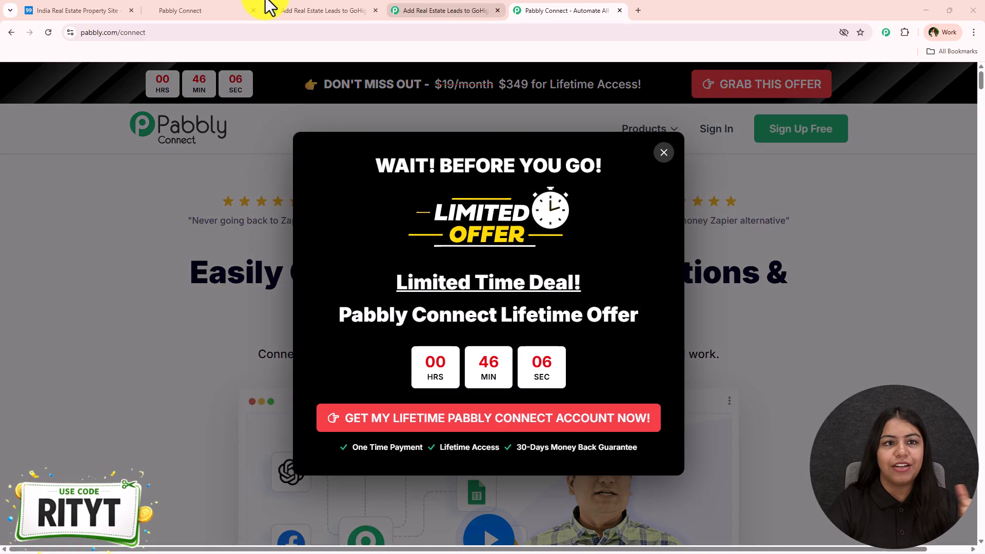
- Review the finished 99Acres to LeadConnector V2 workflow and compare it with the blank workflow of the same name
{"action": "left_click", "coordinate": [313, 9]}
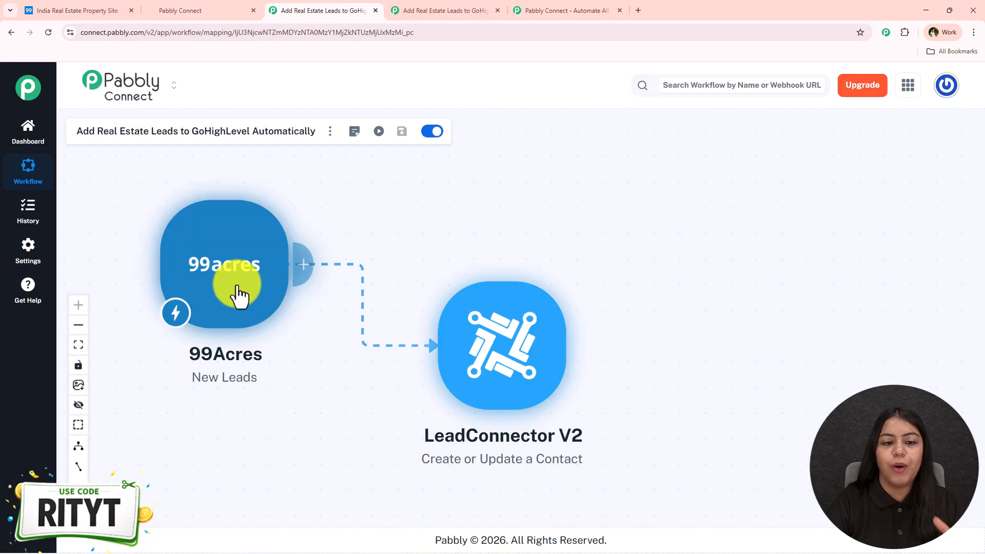
{"action": "left_click_drag", "start_coordinate": [239, 286], "coordinate": [256, 285]}
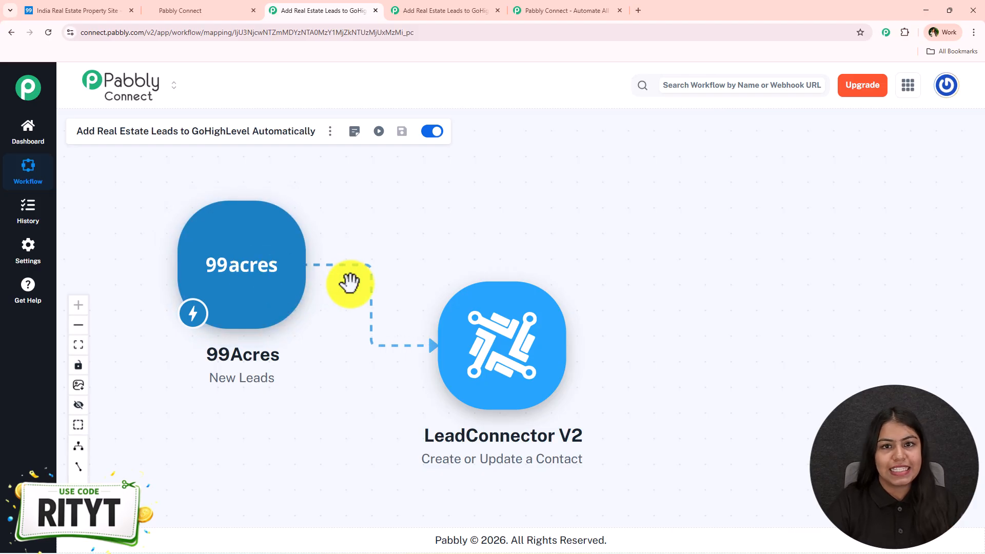
{"action": "left_click", "coordinate": [433, 8]}
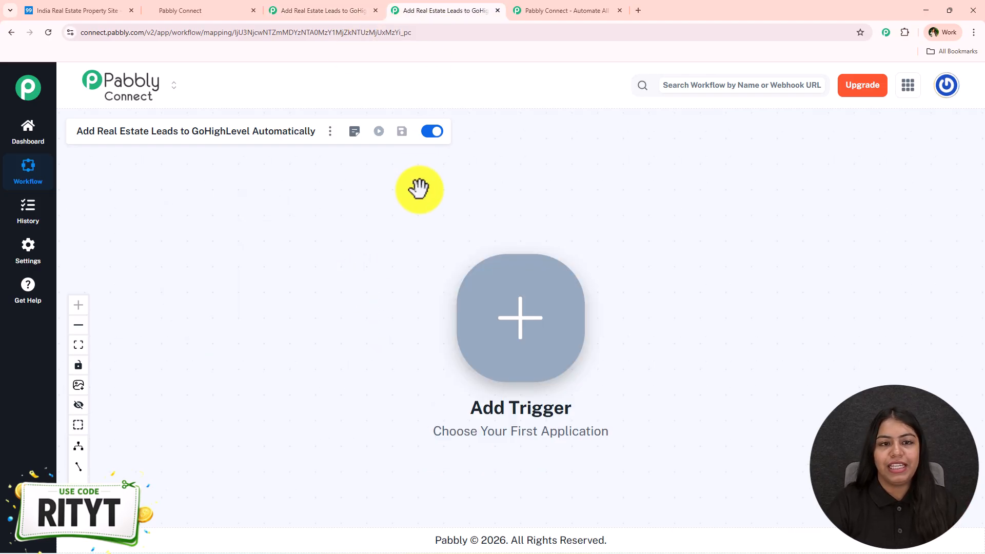
{"action": "left_click", "coordinate": [348, 9]}
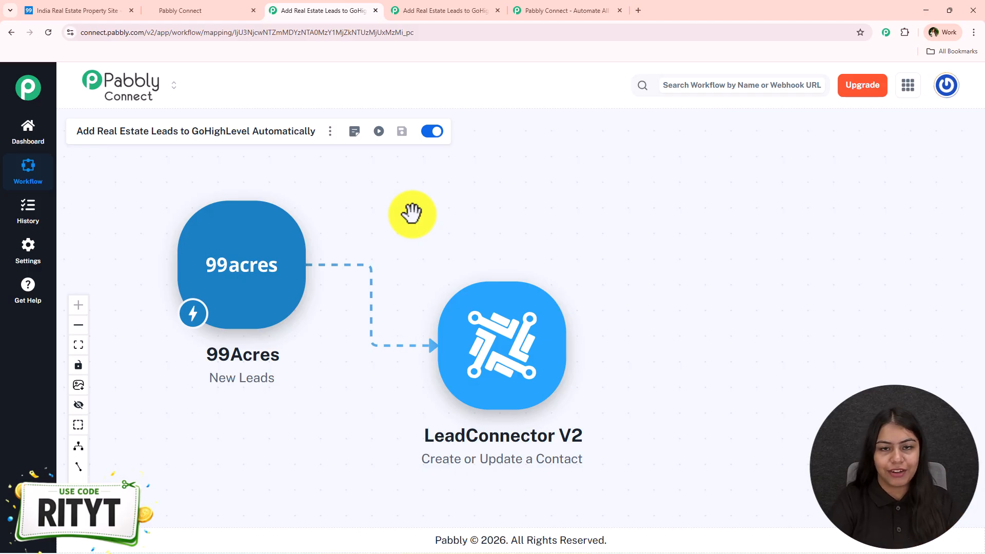
{"action": "left_click", "coordinate": [429, 9]}
- Dismiss the limited-time offer and close the Pabbly Connect landing page, returning to the blank workflow
{"action": "key", "text": "ctrl+Tab"}
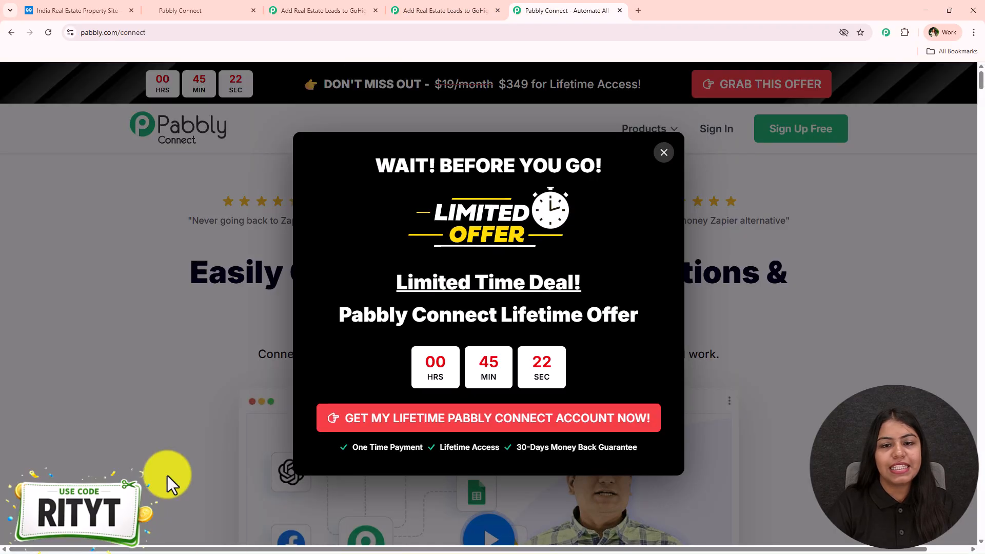
{"action": "left_click", "coordinate": [664, 152]}
{"action": "left_click", "coordinate": [466, 9]}
{"action": "left_click", "coordinate": [620, 10]}
- Set the blank workflow's trigger to the 99Acres app with the New Leads event and connect it
{"action": "left_click_drag", "start_coordinate": [624, 215], "coordinate": [616, 194]}
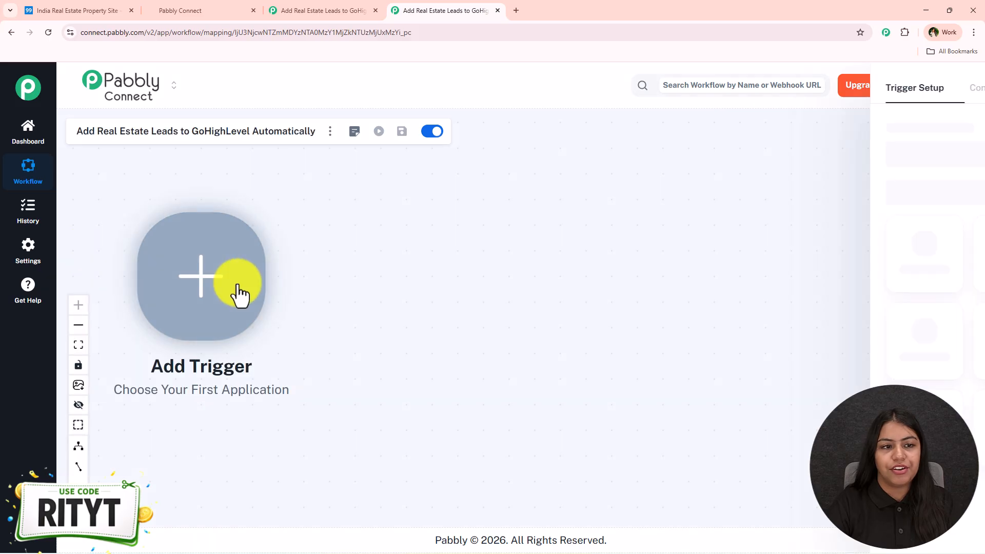
{"action": "left_click", "coordinate": [239, 295]}
{"action": "type", "text": "99"}
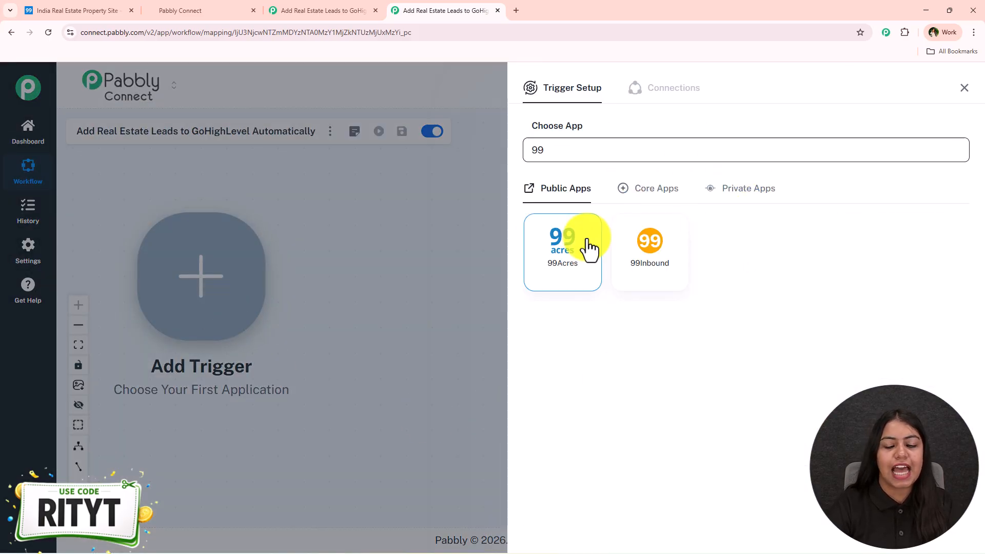
{"action": "left_click", "coordinate": [590, 249]}
{"action": "left_click", "coordinate": [666, 197]}
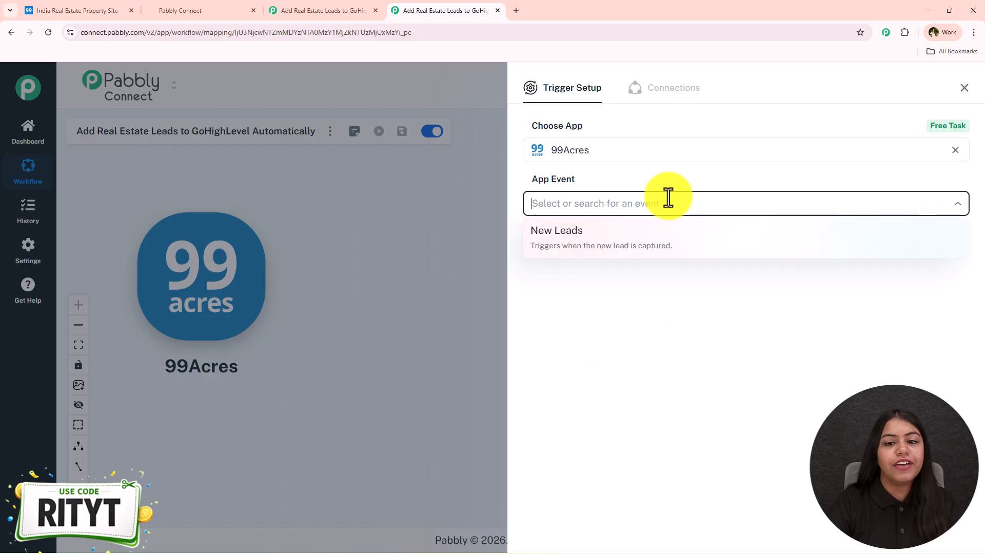
{"action": "left_click", "coordinate": [677, 252]}
{"action": "left_click", "coordinate": [582, 247]}
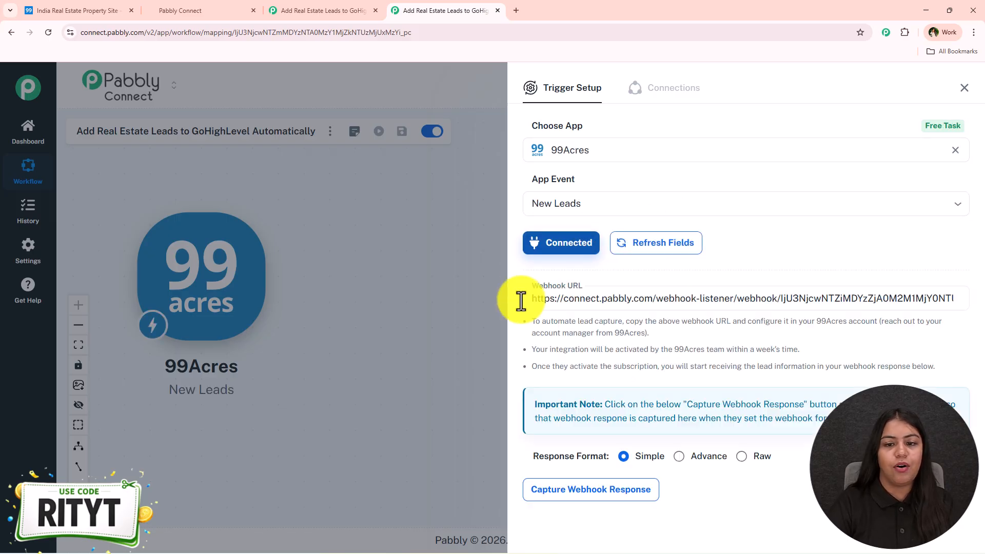
- Examine the trigger's webhook URL and the instructions for configuring it through the 99Acres account manager
{"action": "left_click", "coordinate": [532, 302]}
{"action": "left_click_drag", "start_coordinate": [532, 302], "coordinate": [974, 302]}
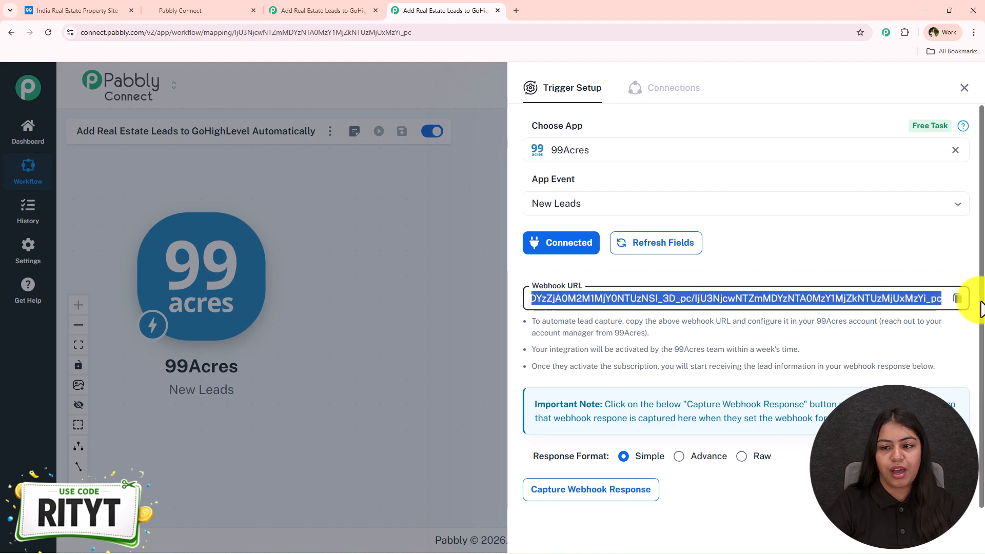
{"action": "left_click", "coordinate": [953, 329]}
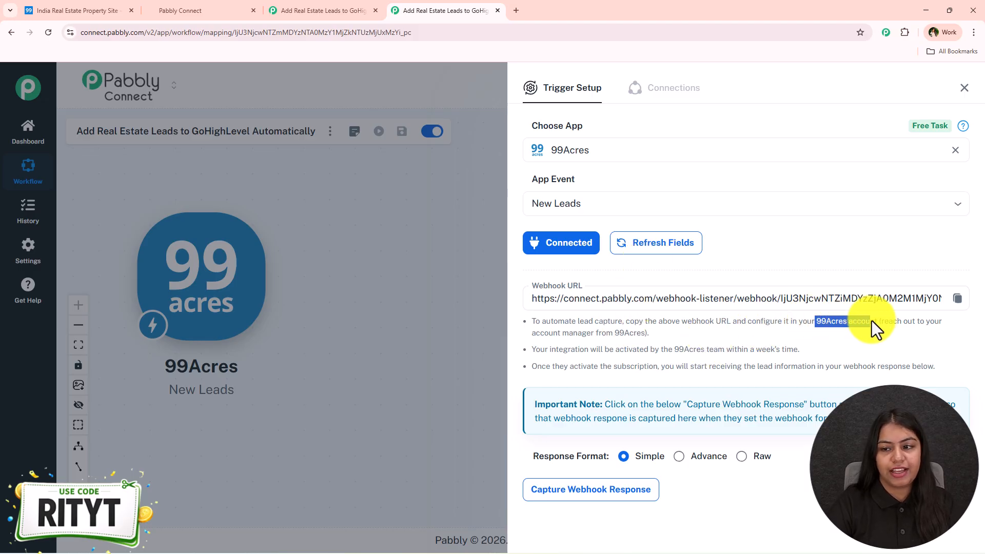
{"action": "left_click", "coordinate": [879, 343]}
{"action": "left_click_drag", "start_coordinate": [882, 324], "coordinate": [646, 332]}
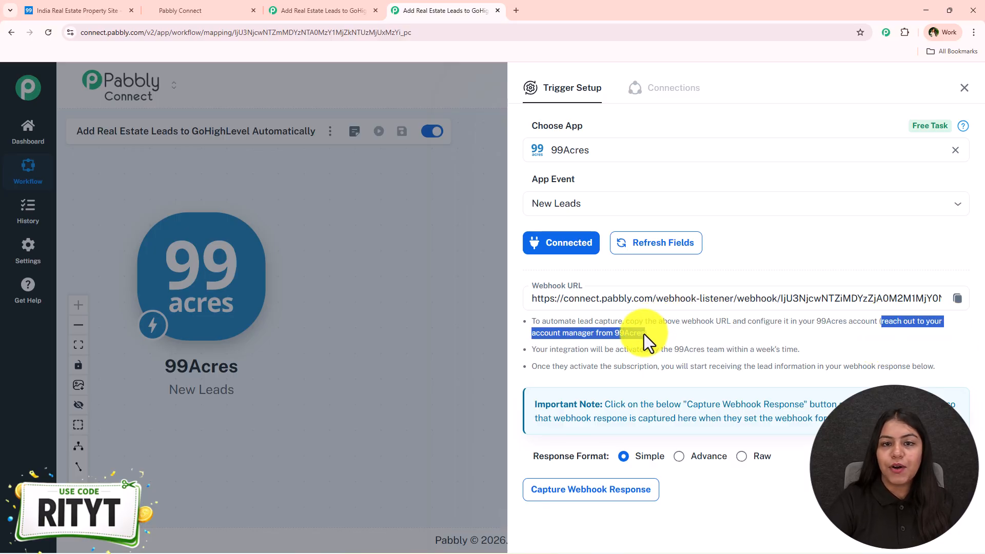
{"action": "left_click", "coordinate": [644, 335]}
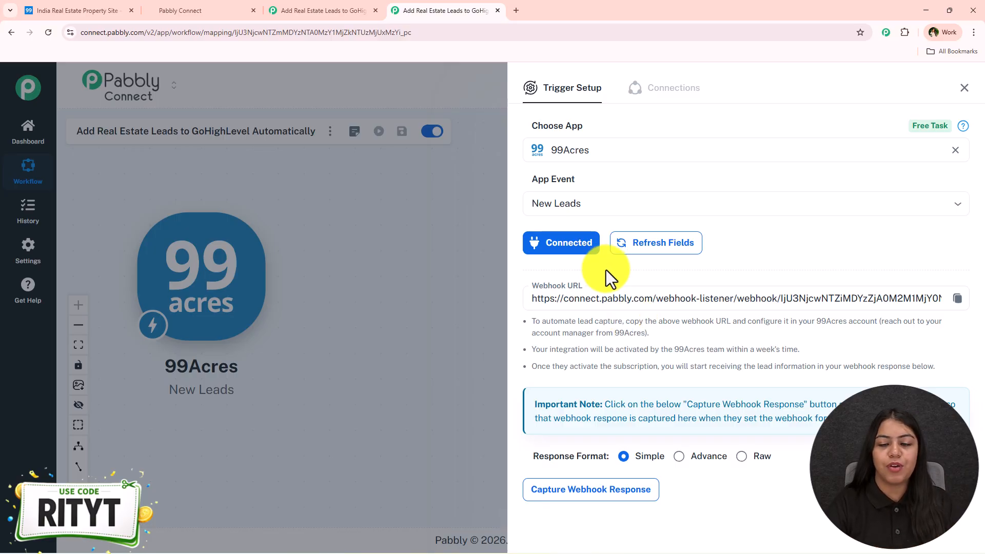
- Copy the webhook URL and capture a test lead's webhook response for the 99Acres trigger
{"action": "left_click", "coordinate": [958, 298]}
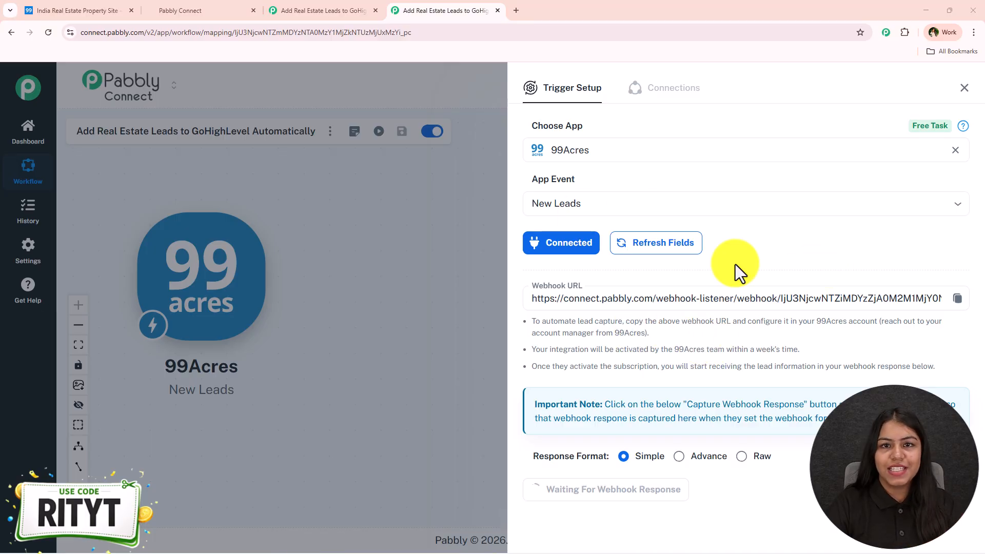
{"action": "scroll", "coordinate": [730, 387], "scroll_direction": "down", "scroll_amount": 4}
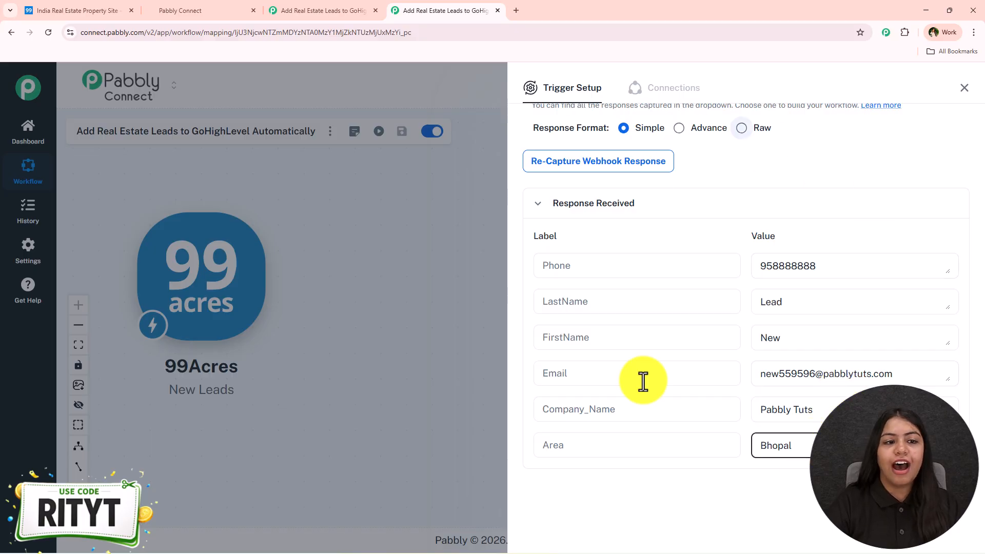
{"action": "left_click", "coordinate": [965, 88]}
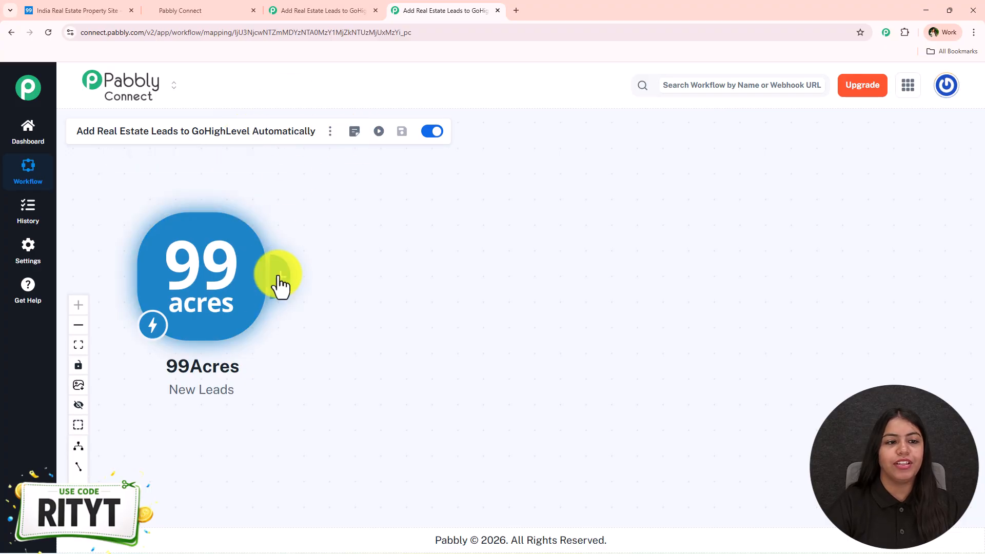
- Add a LeadConnector V2 action after the 99Acres trigger with the Create or Update a Contact event
{"action": "left_click", "coordinate": [275, 282]}
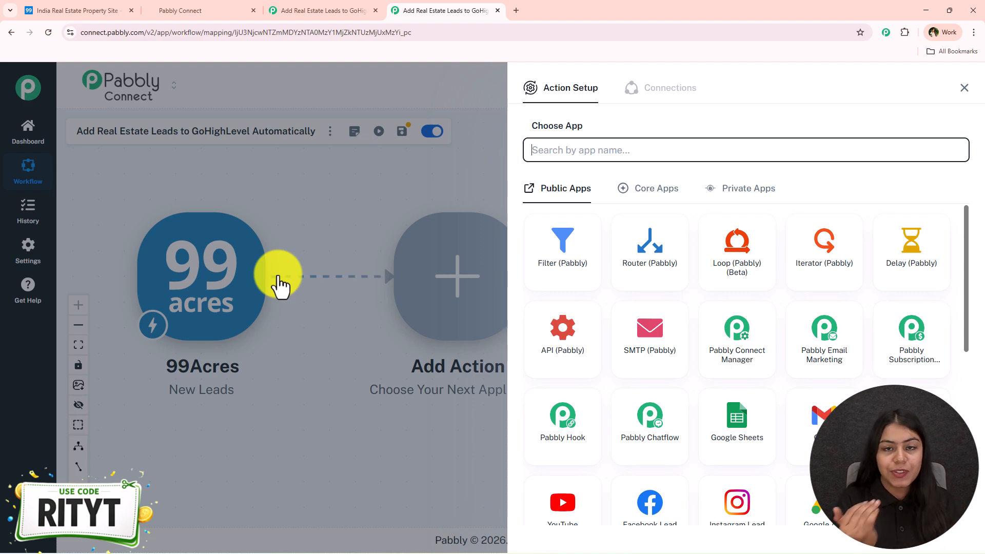
{"action": "type", "text": "lea"}
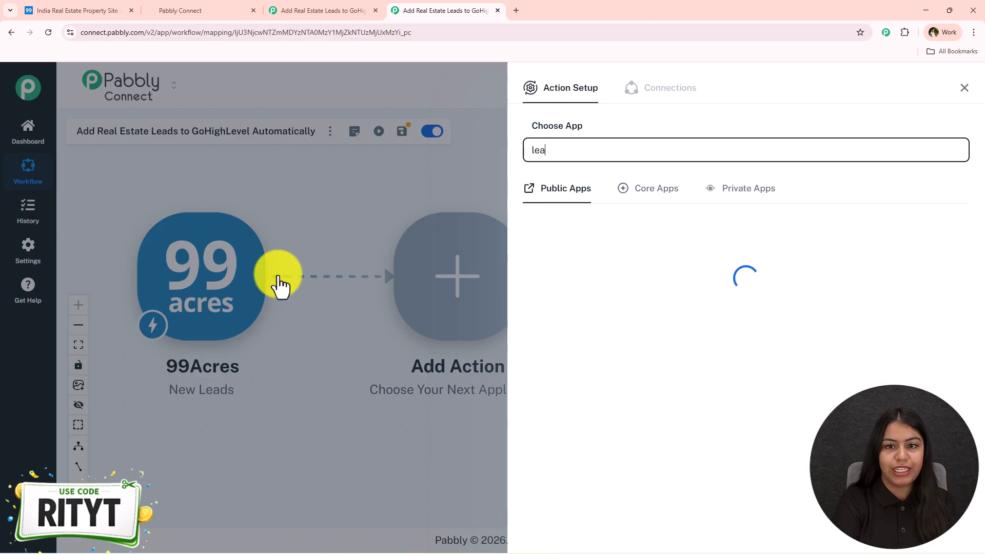
{"action": "key", "text": "BackSpace"}
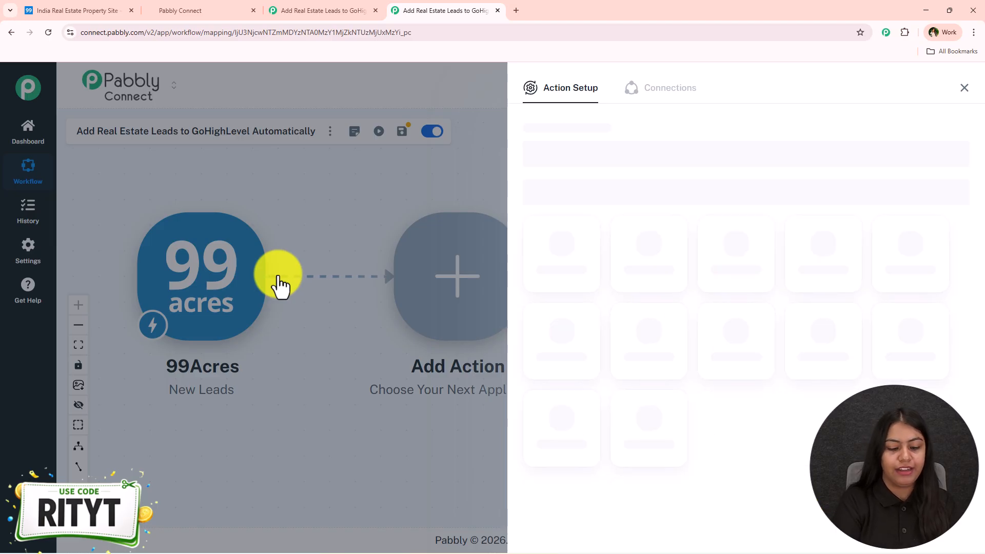
{"action": "type", "text": "Lead"}
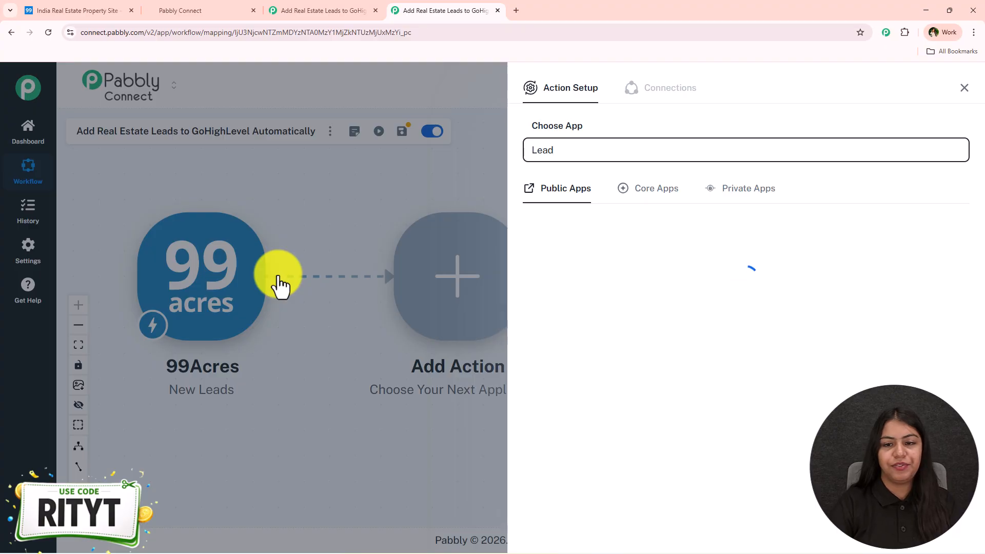
{"action": "left_click", "coordinate": [644, 341]}
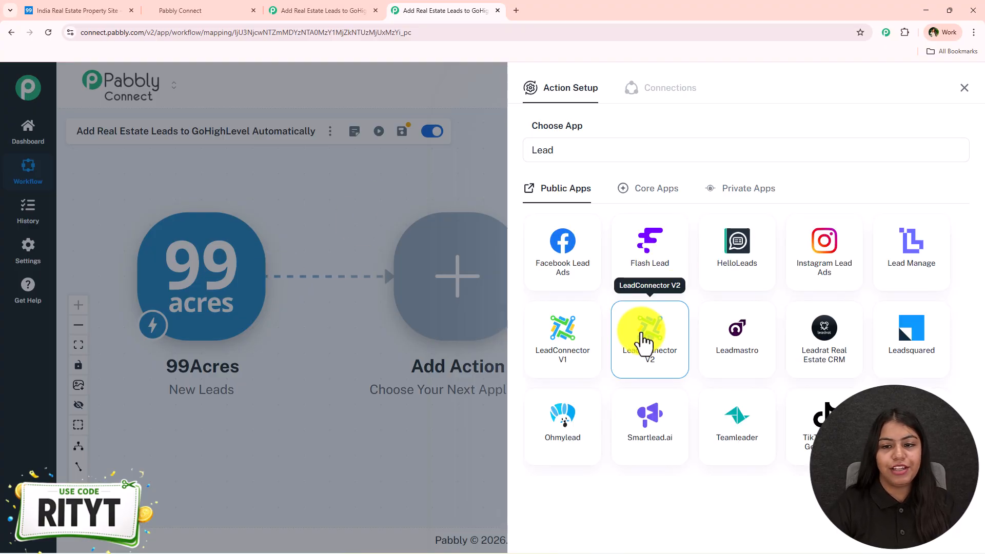
{"action": "left_click", "coordinate": [633, 202]}
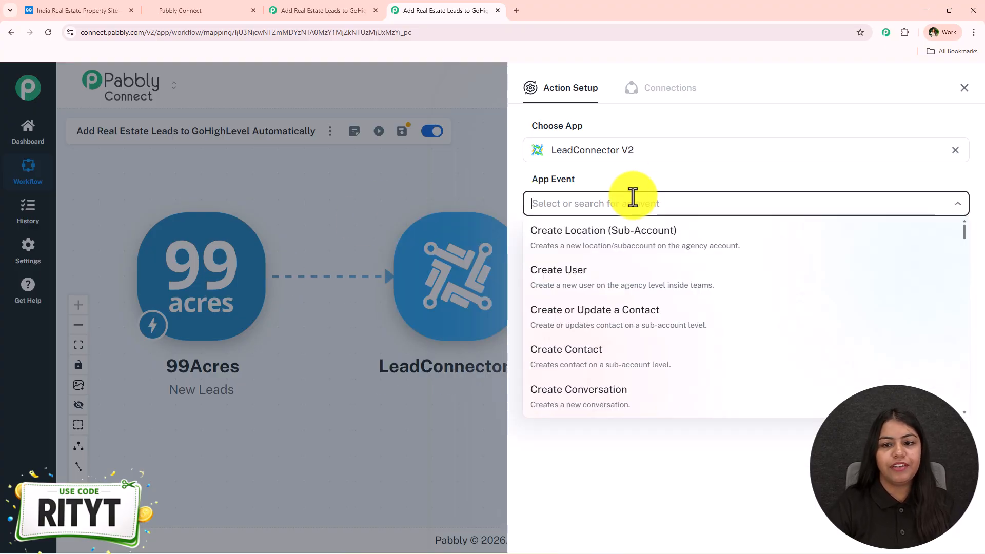
{"action": "left_click", "coordinate": [584, 311]}
- Start connecting the action to LeadConnector V2 through a new connection instead of an existing one
{"action": "left_click", "coordinate": [576, 245]}
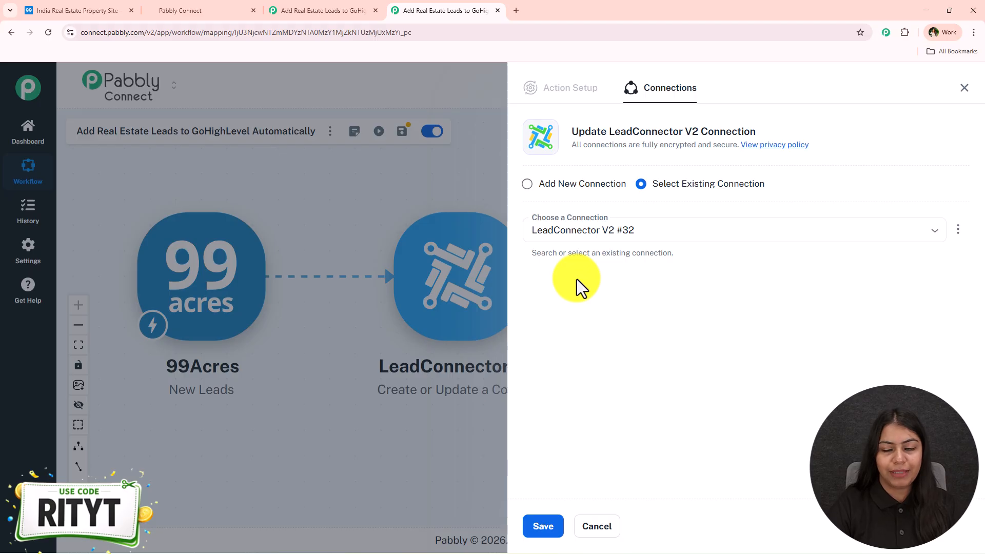
{"action": "left_click_drag", "start_coordinate": [655, 186], "coordinate": [768, 188]}
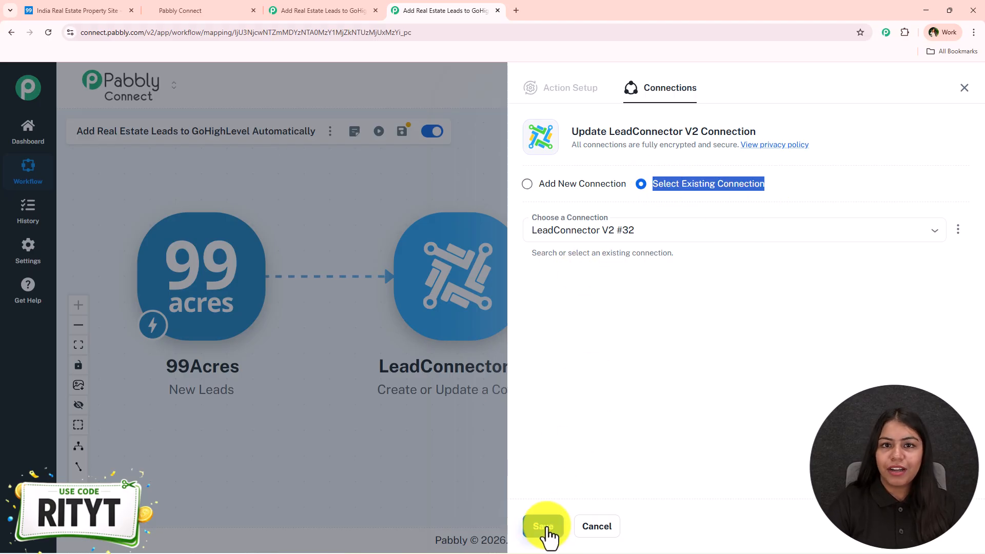
{"action": "left_click", "coordinate": [564, 185]}
{"action": "left_click", "coordinate": [610, 297]}
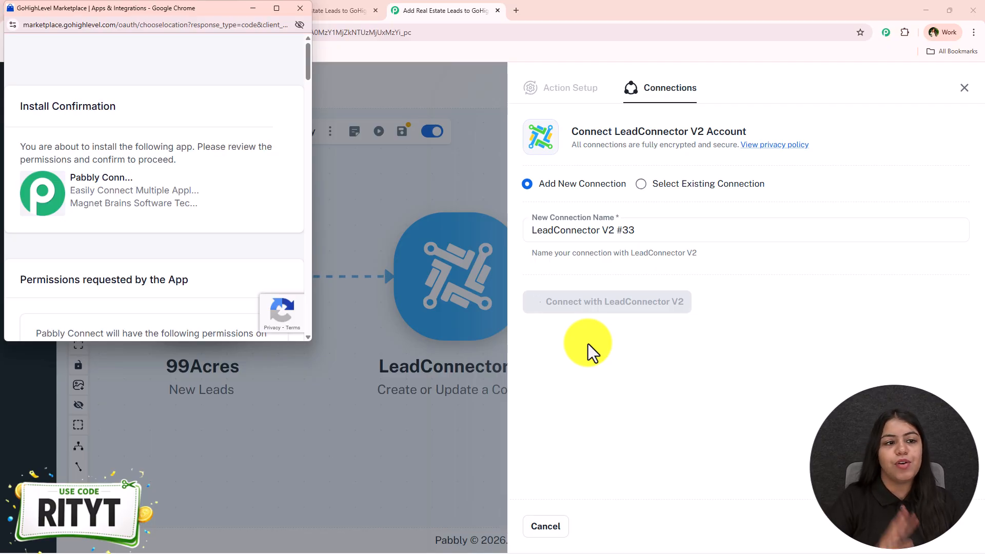
- Review and accept the permissions requested by the app, and authorize the Pabbly Connect account for the connection
{"action": "scroll", "coordinate": [26, 191], "scroll_direction": "down", "scroll_amount": 4}
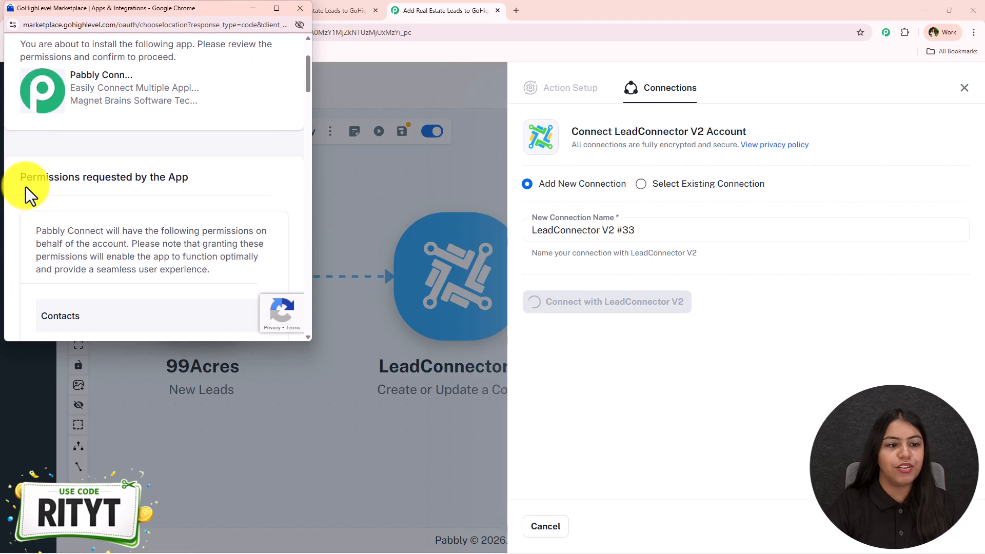
{"action": "scroll", "coordinate": [36, 275], "scroll_direction": "up", "scroll_amount": 3}
{"action": "scroll", "coordinate": [84, 195], "scroll_direction": "down", "scroll_amount": 15}
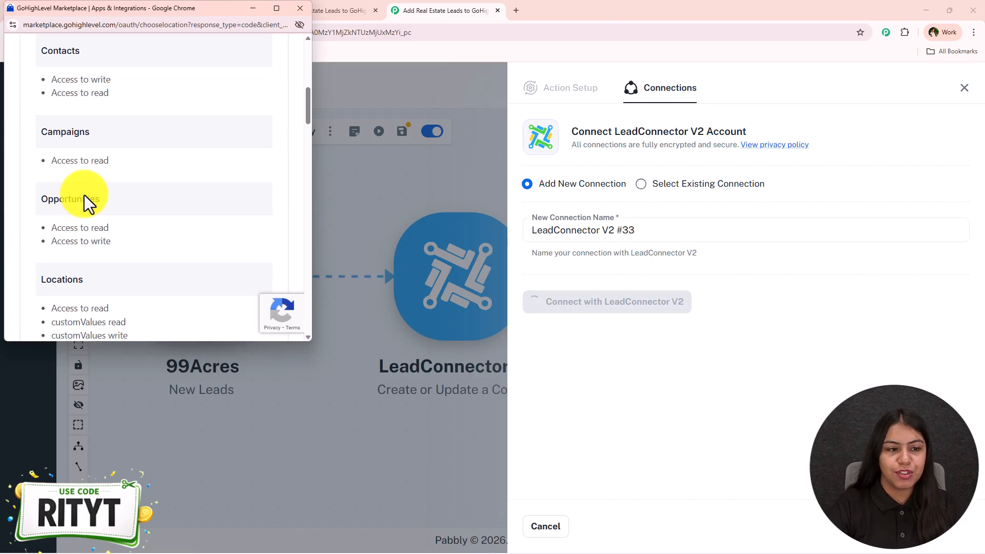
{"action": "scroll", "coordinate": [82, 192], "scroll_direction": "down", "scroll_amount": 20}
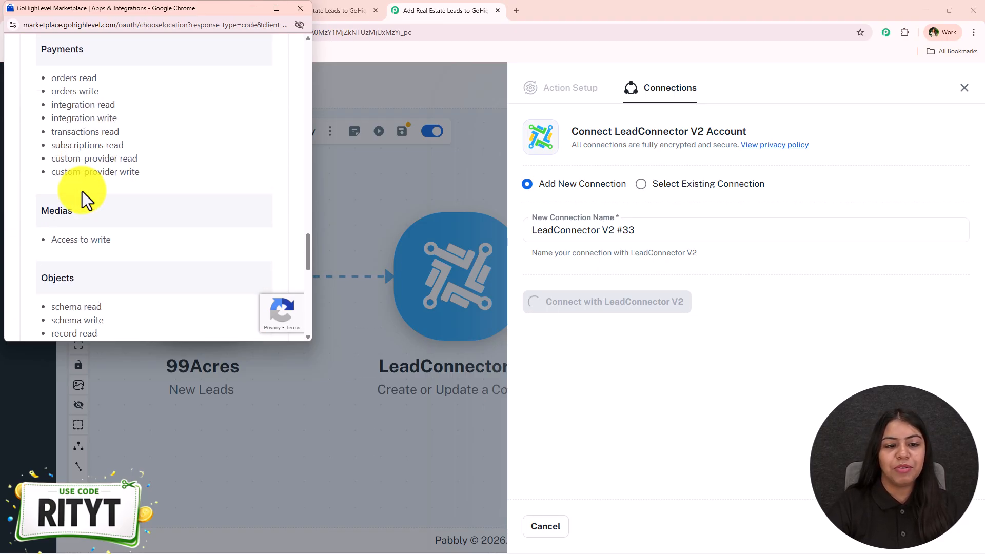
{"action": "scroll", "coordinate": [82, 192], "scroll_direction": "down", "scroll_amount": 3}
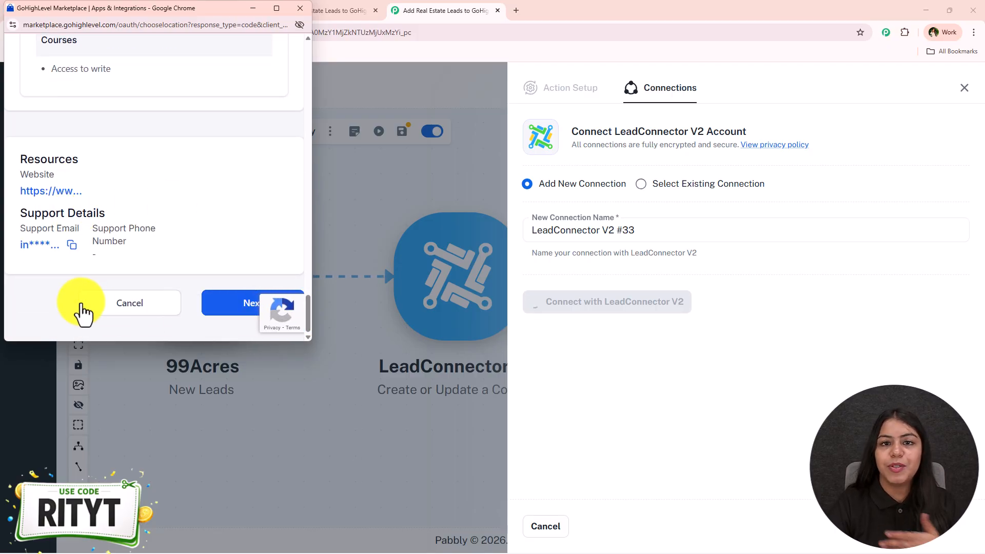
{"action": "left_click", "coordinate": [233, 325]}
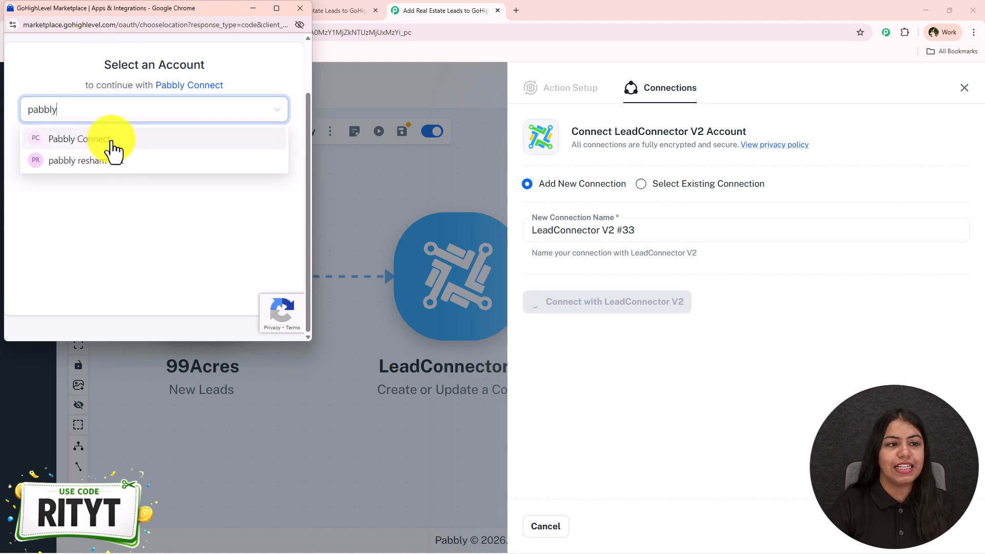
{"action": "left_click", "coordinate": [111, 145]}
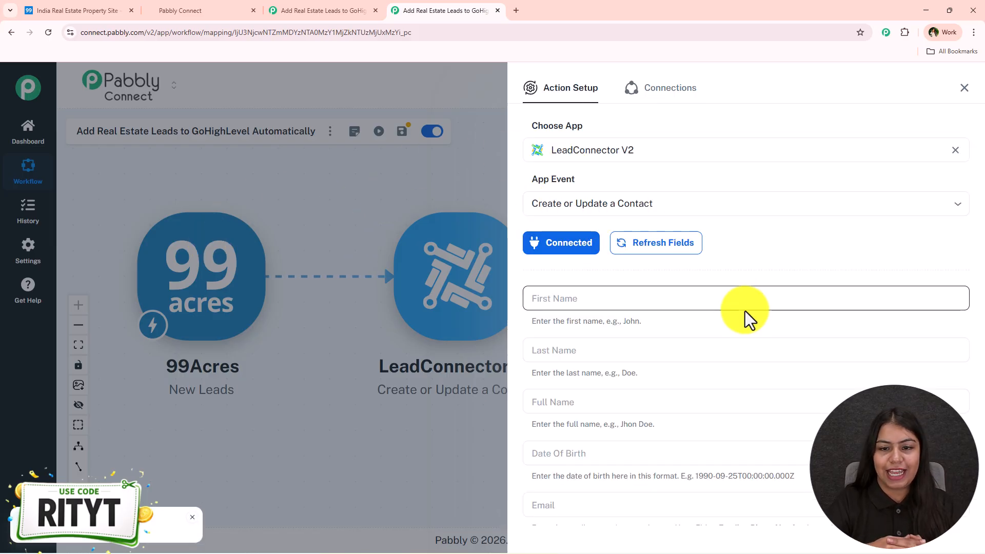
- Map the contact's First Name and Last Name fields to the FirstName and LastName values from the 99Acres lead
{"action": "scroll", "coordinate": [746, 311], "scroll_direction": "down", "scroll_amount": 2}
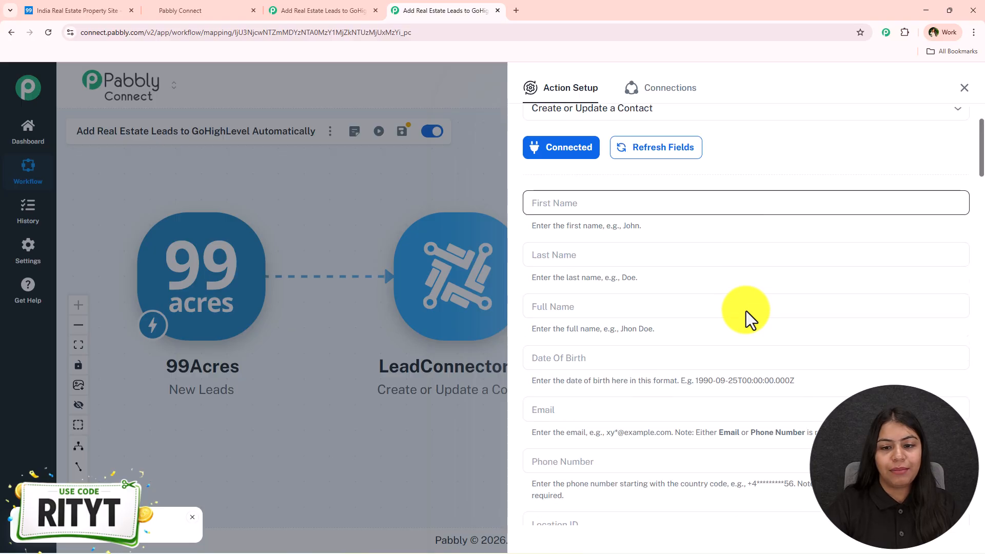
{"action": "left_click", "coordinate": [583, 203]}
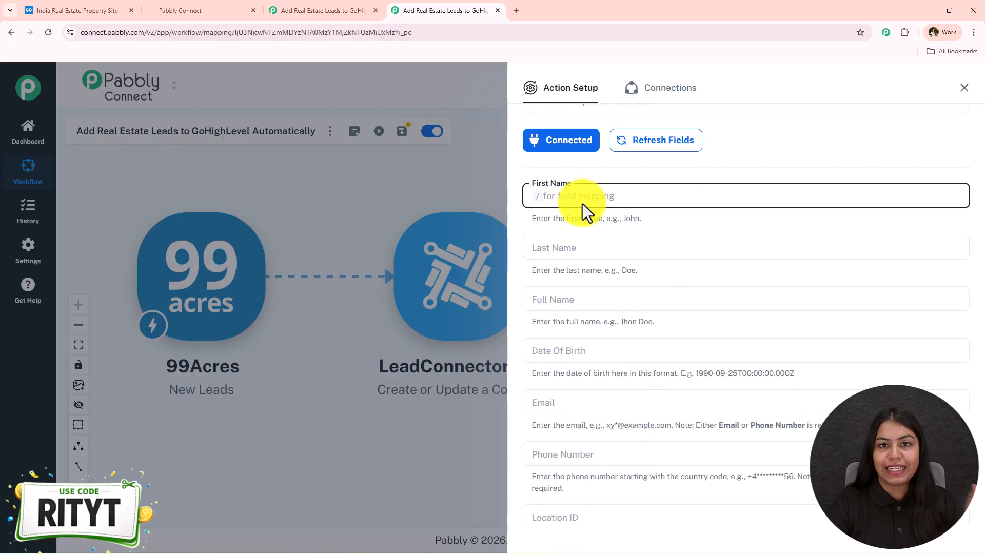
{"action": "type", "text": "xyz"}
{"action": "key", "text": "ctrl+a"}
{"action": "key", "text": "BackSpace"}
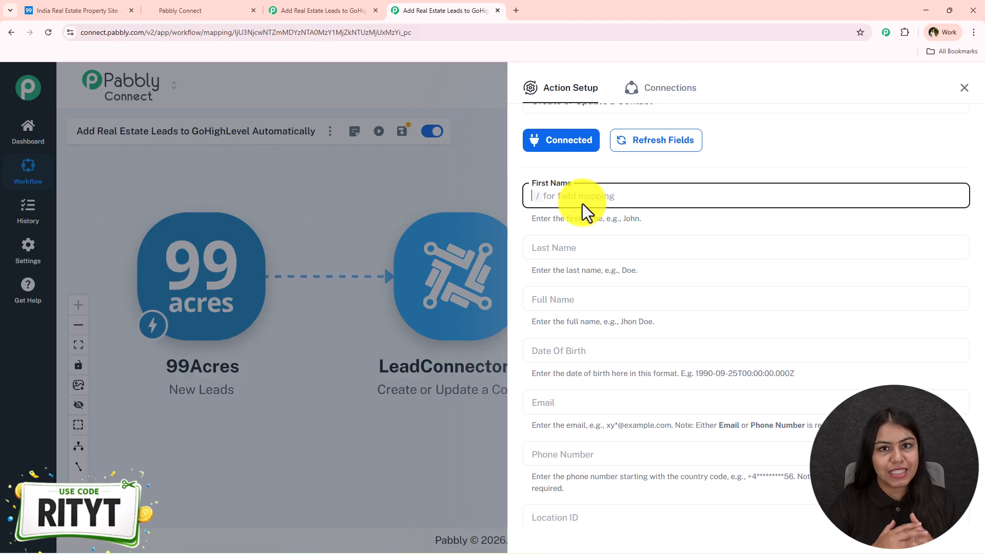
{"action": "type", "text": "/fi"}
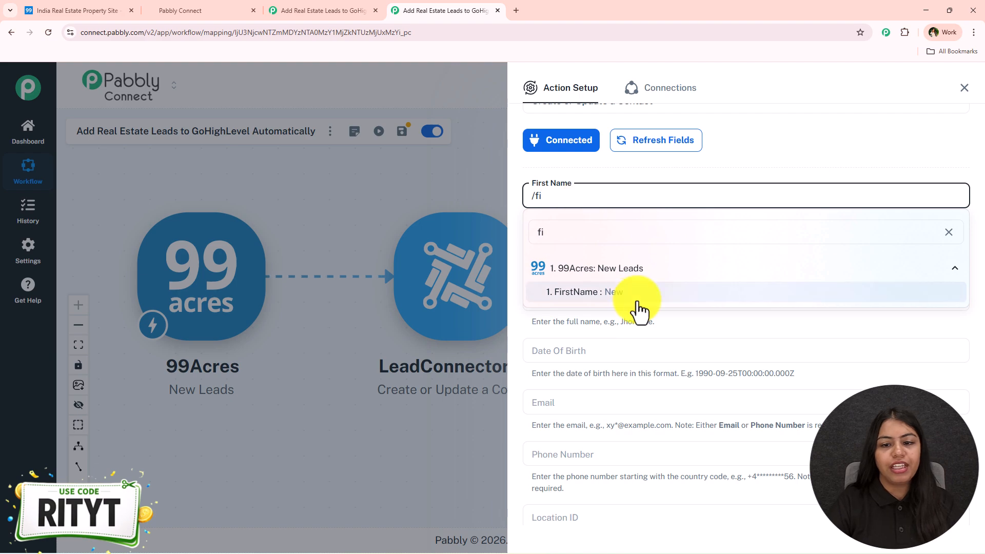
{"action": "left_click", "coordinate": [636, 309]}
{"action": "left_click", "coordinate": [592, 244]}
{"action": "type", "text": "/last"}
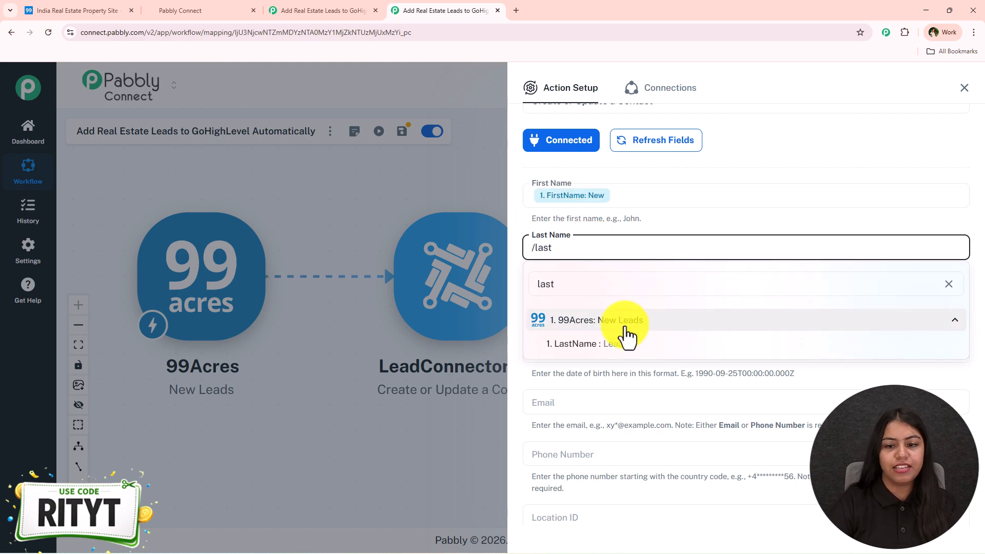
{"action": "left_click", "coordinate": [606, 343]}
- Map the Full Name field to the 99Acres lead's FirstName followed by its LastName
{"action": "left_click", "coordinate": [585, 298]}
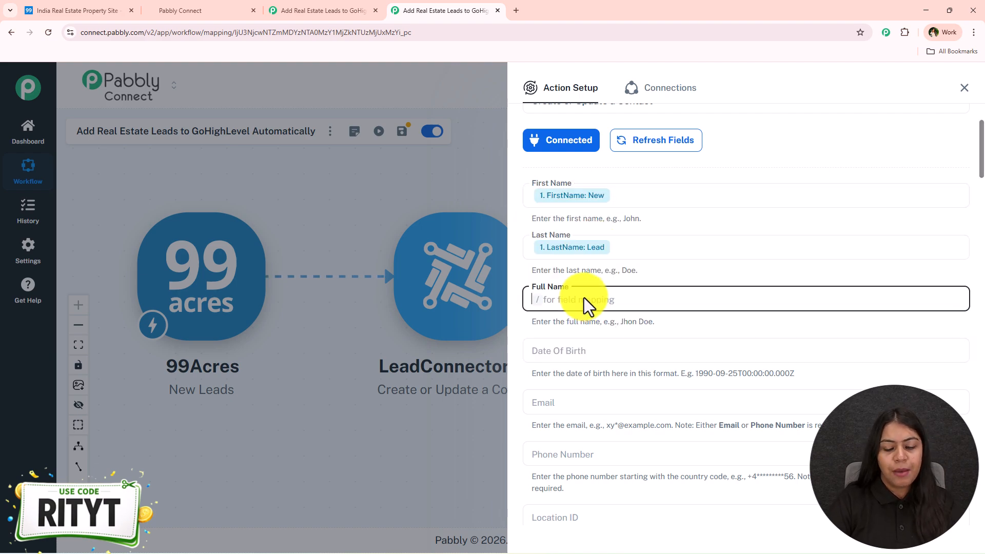
{"action": "type", "text": "/name"}
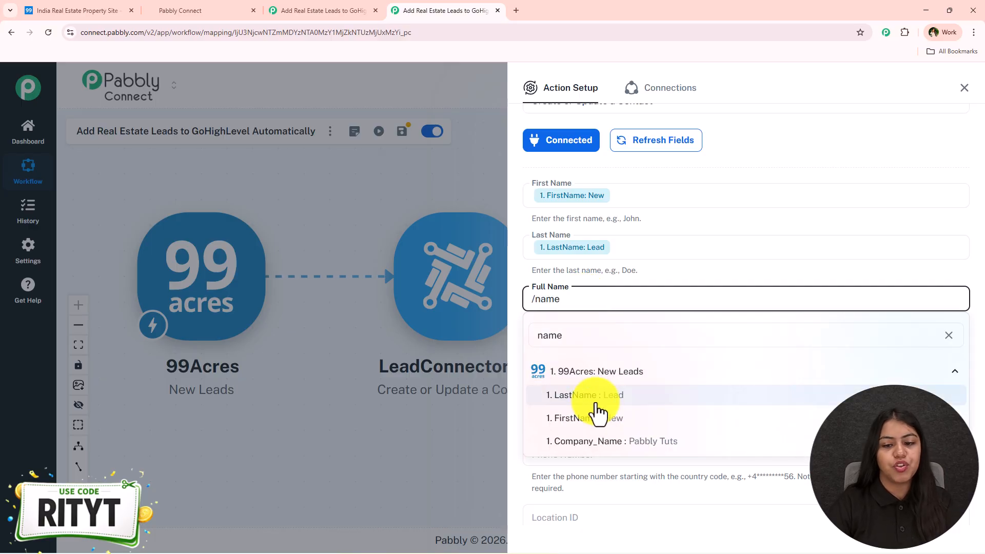
{"action": "left_click", "coordinate": [595, 416]}
{"action": "type", "text": "/last"}
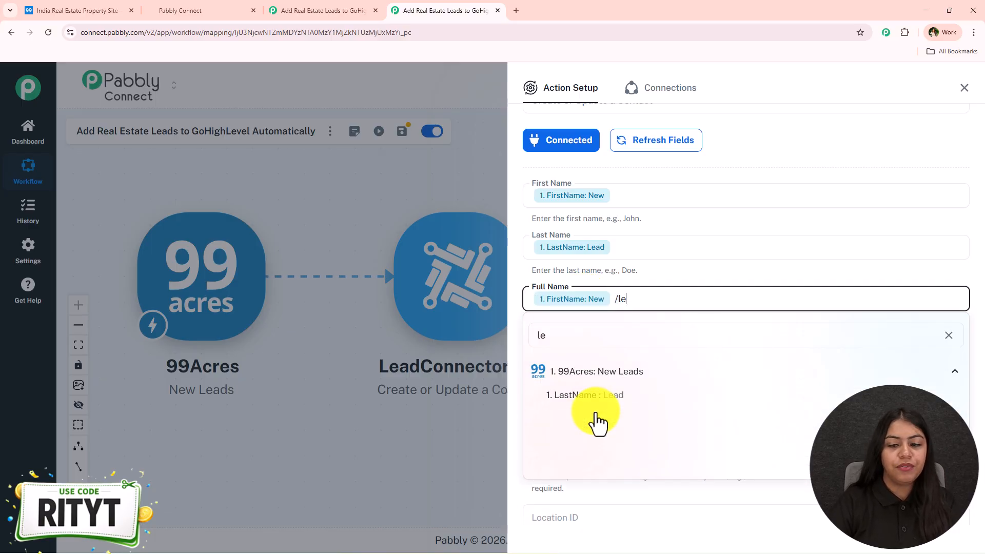
{"action": "left_click", "coordinate": [605, 399]}
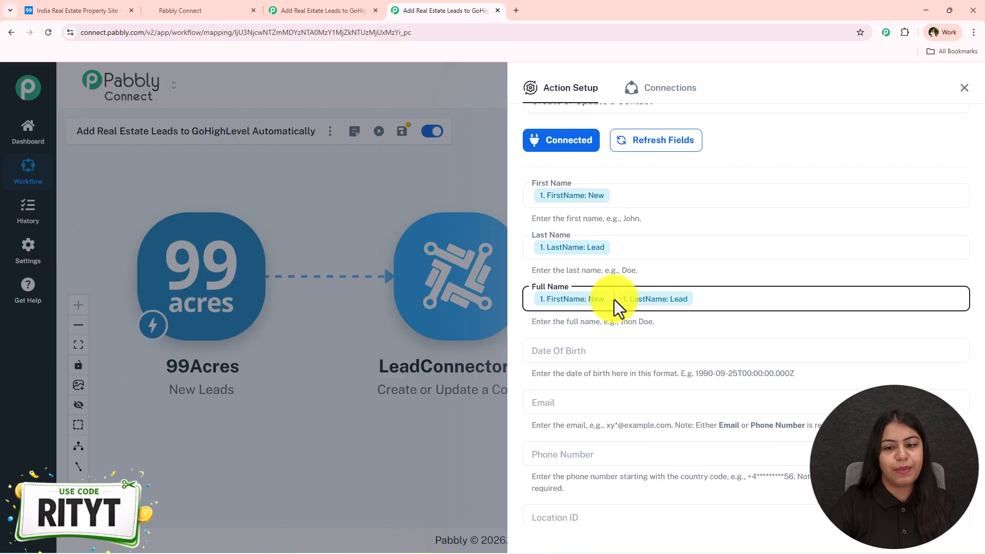
- Map the contact's Email field to the Email value from the 99Acres lead
{"action": "scroll", "coordinate": [571, 395], "scroll_direction": "down", "scroll_amount": 3}
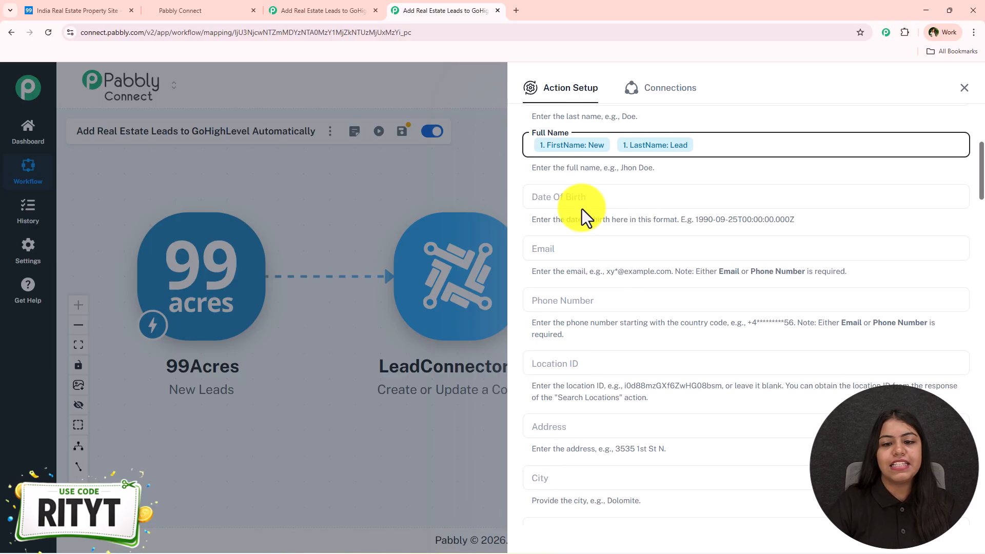
{"action": "left_click", "coordinate": [575, 246]}
{"action": "type", "text": "/@"}
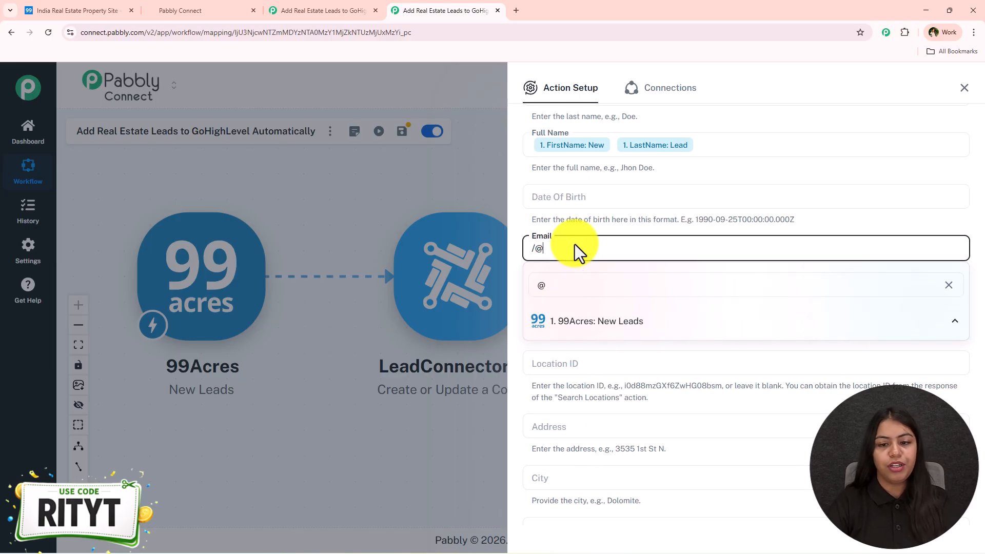
{"action": "left_click", "coordinate": [630, 347]}
- Map the contact's Phone Number field to the Phone value from the 99Acres lead
{"action": "left_click", "coordinate": [561, 299]}
{"action": "type", "text": "/"}
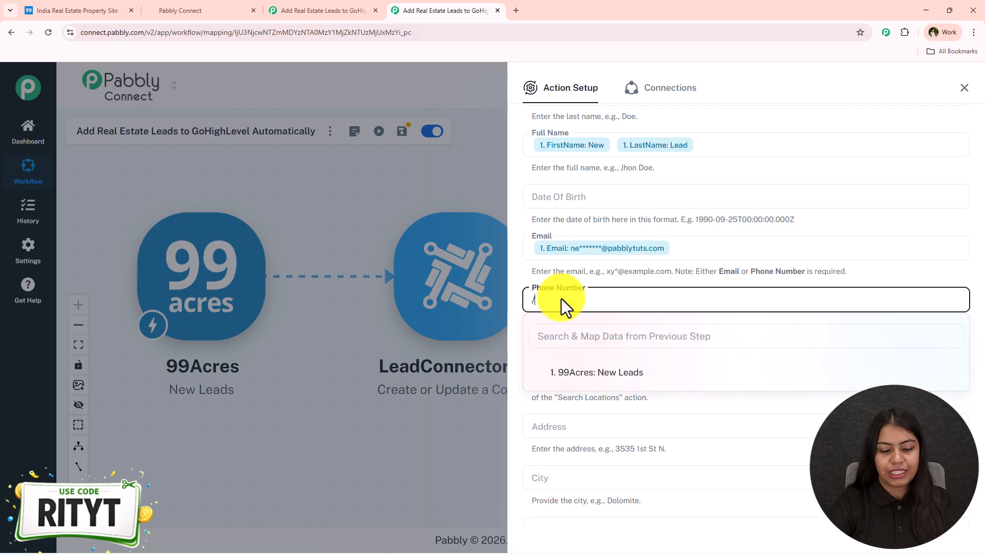
{"action": "type", "text": "+"}
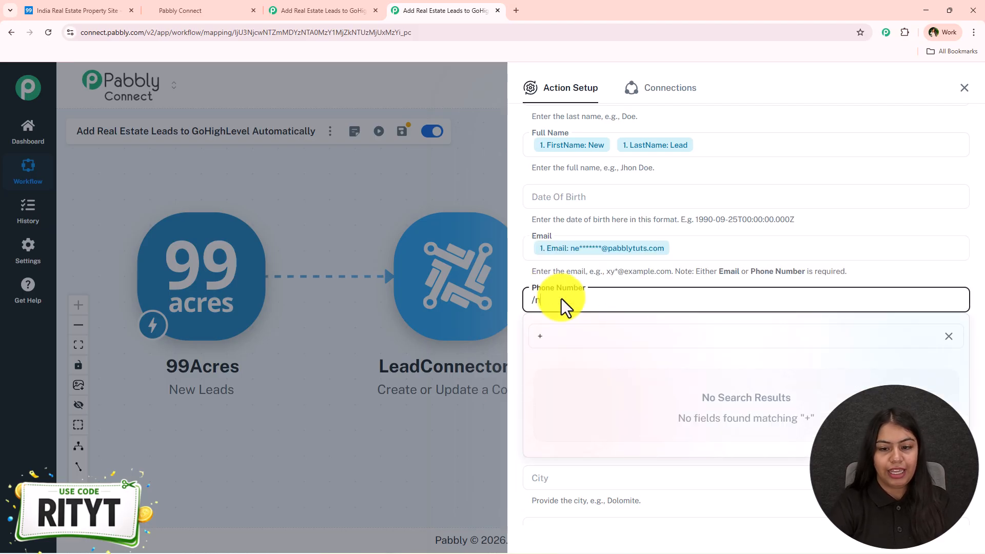
{"action": "key", "text": "BackSpace"}
{"action": "type", "text": "n"}
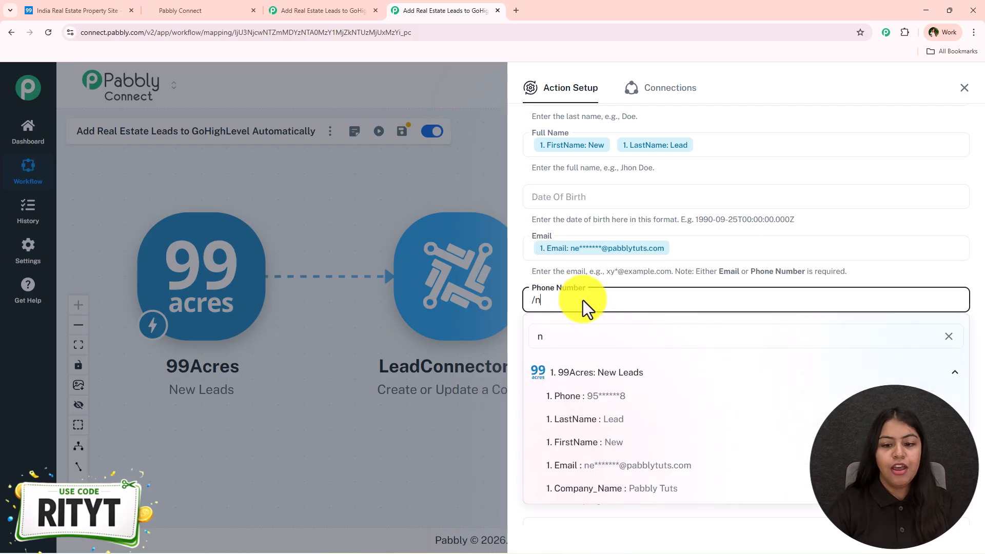
{"action": "left_click", "coordinate": [618, 398]}
- Map the contact's City field to the Area value from the 99Acres lead
{"action": "scroll", "coordinate": [682, 348], "scroll_direction": "down", "scroll_amount": 2}
{"action": "scroll", "coordinate": [593, 235], "scroll_direction": "down", "scroll_amount": 3}
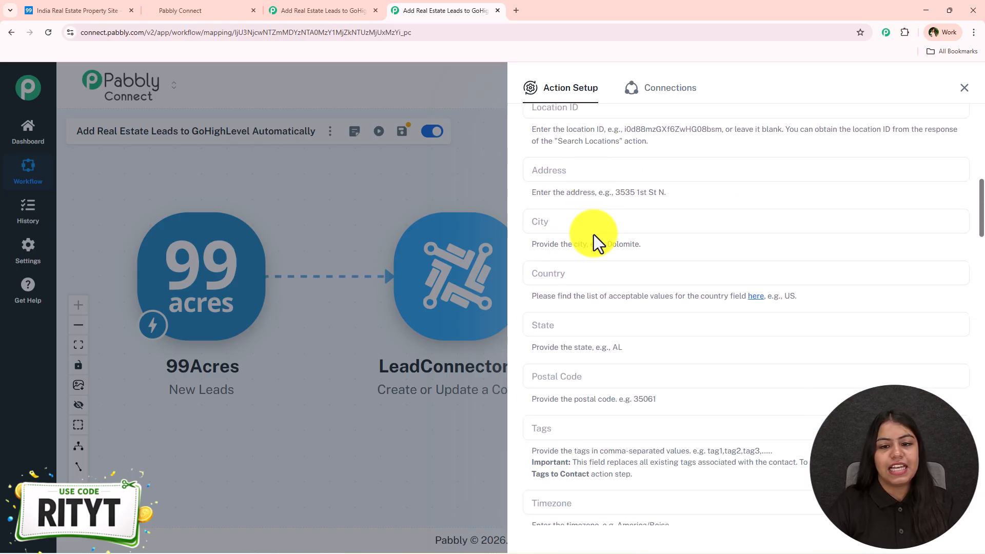
{"action": "left_click", "coordinate": [555, 226]}
{"action": "type", "text": "/cit"}
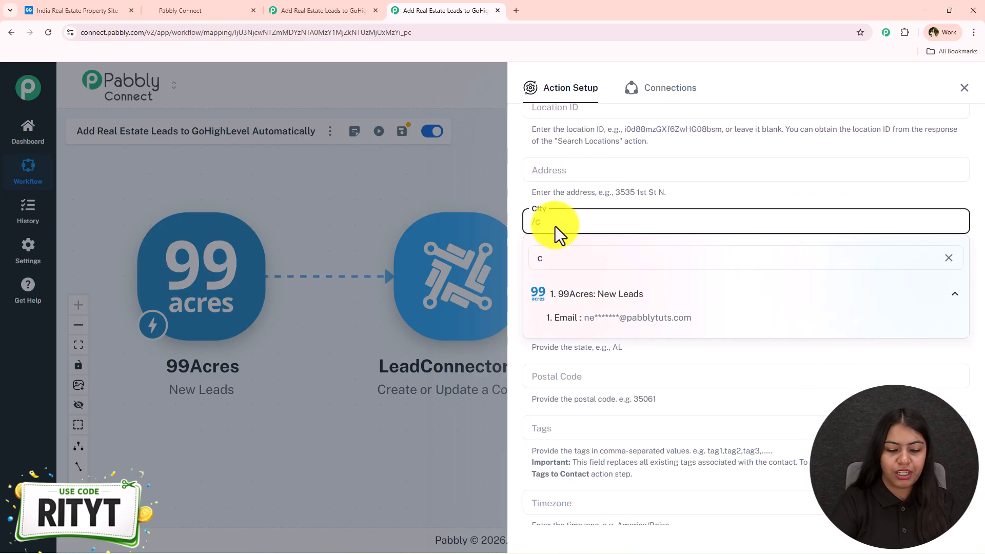
{"action": "key", "text": "BackSpace"}
{"action": "key", "text": "BackSpace"}
{"action": "key", "text": "BackSpace"}
{"action": "type", "text": "ar"}
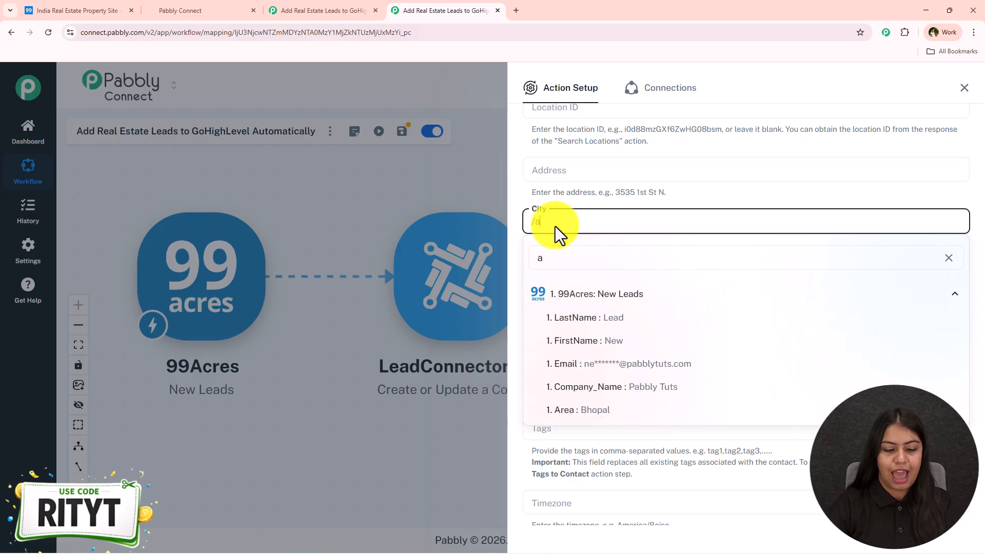
{"action": "left_click", "coordinate": [620, 323]}
- Map the Company Name field to the Company_Name value from the 99Acres lead
{"action": "scroll", "coordinate": [611, 359], "scroll_direction": "down", "scroll_amount": 2}
{"action": "scroll", "coordinate": [611, 359], "scroll_direction": "down", "scroll_amount": 7}
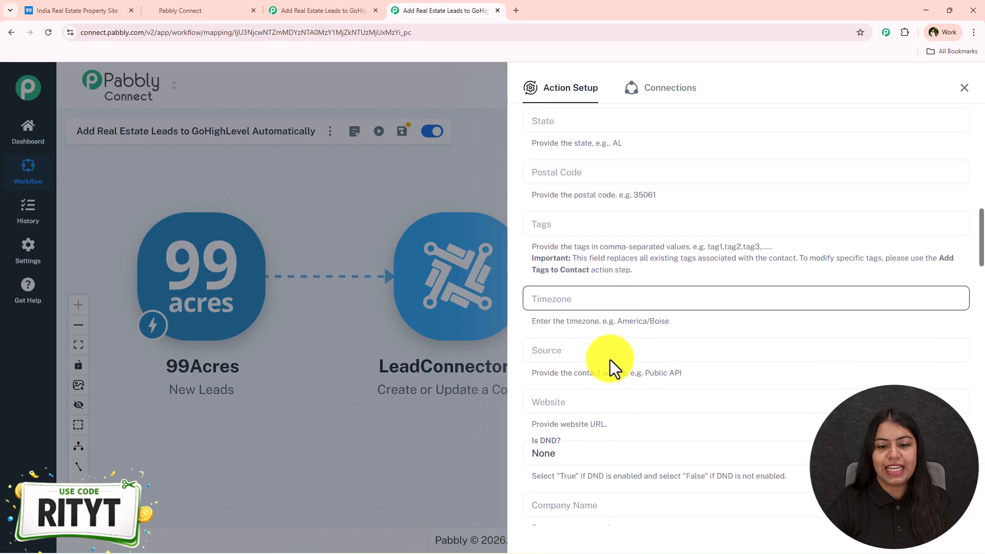
{"action": "left_click", "coordinate": [612, 253]}
{"action": "type", "text": "/com"}
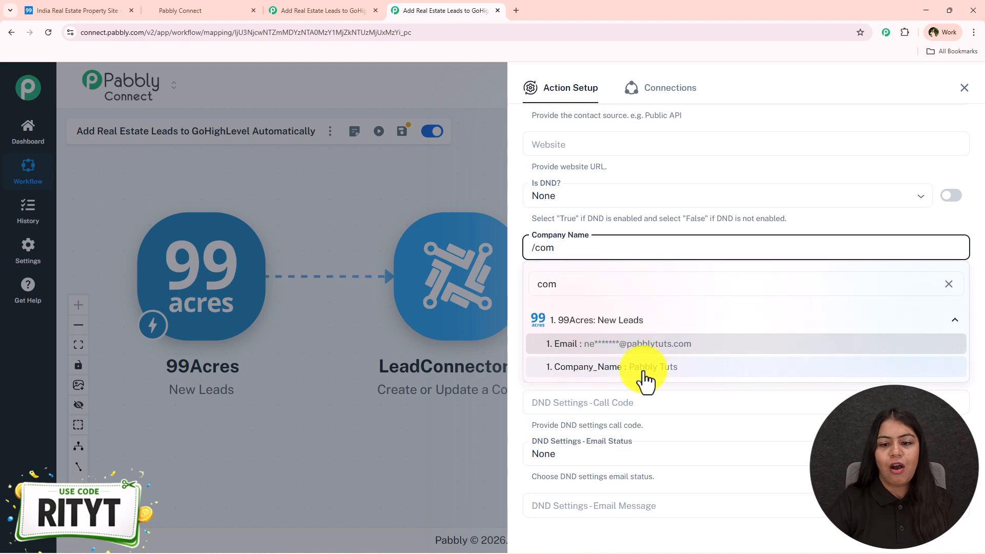
{"action": "left_click", "coordinate": [639, 366]}
- Save the LeadConnector V2 action with a test request, review the response received, and close the action setup
{"action": "scroll", "coordinate": [635, 368], "scroll_direction": "down", "scroll_amount": 2}
{"action": "scroll", "coordinate": [636, 368], "scroll_direction": "down", "scroll_amount": 20}
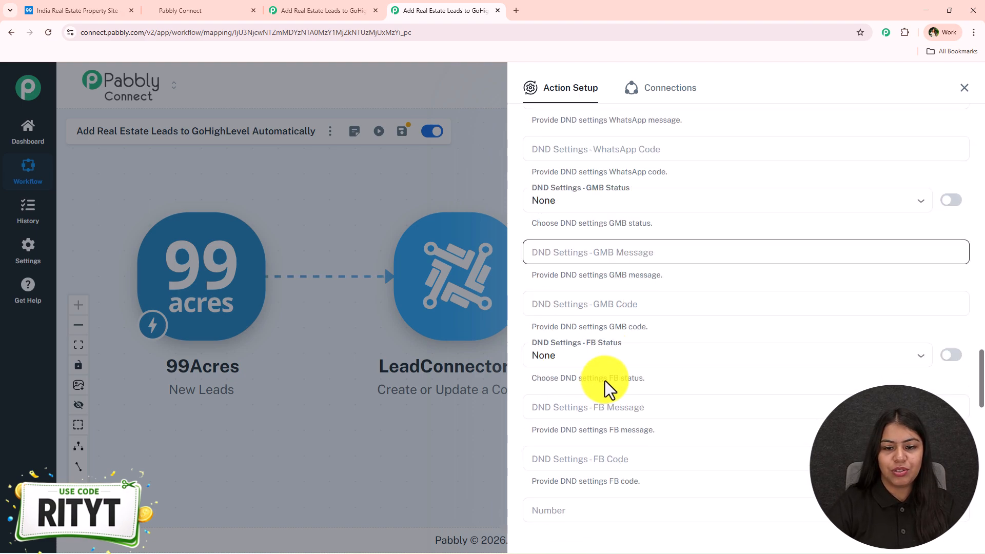
{"action": "left_click", "coordinate": [578, 479]}
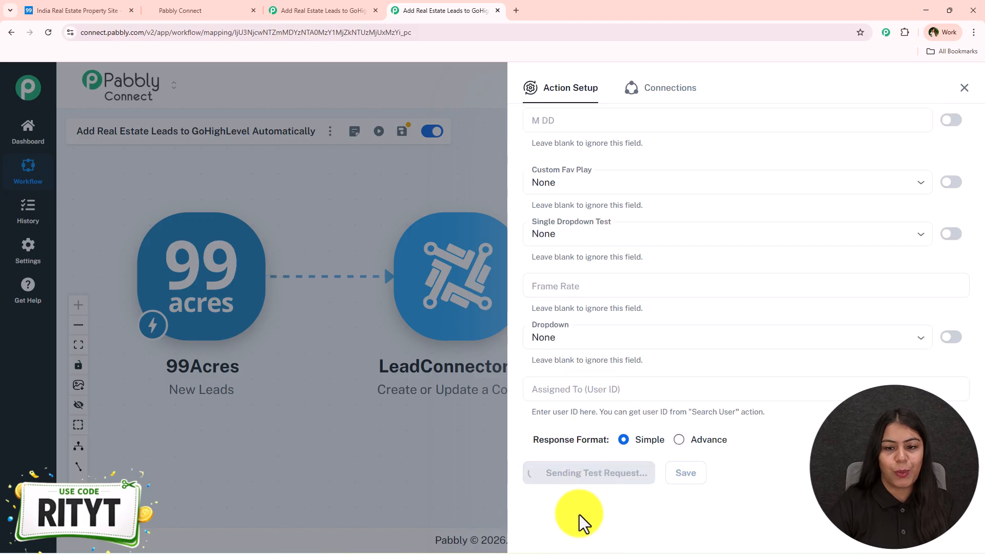
{"action": "scroll", "coordinate": [771, 406], "scroll_direction": "down", "scroll_amount": 7}
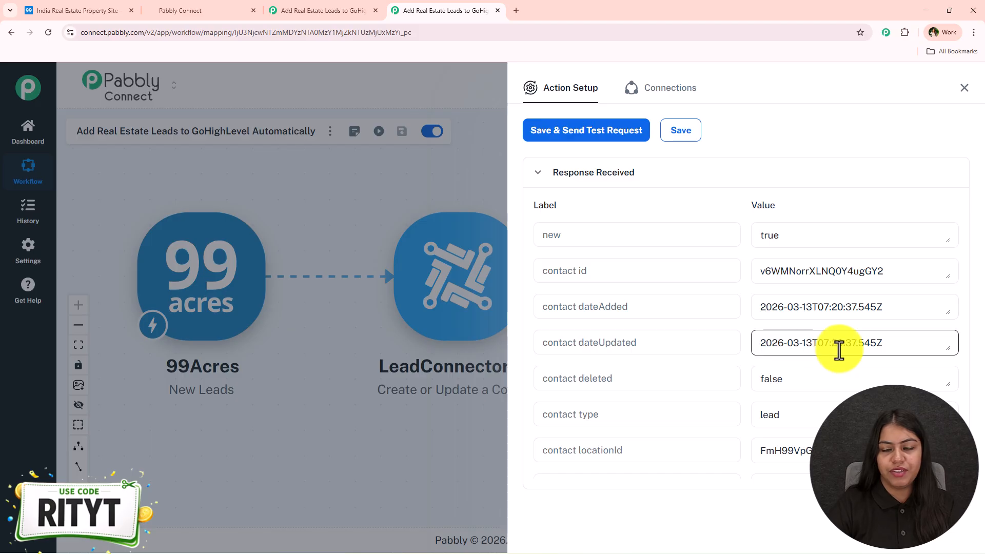
{"action": "left_click", "coordinate": [964, 88]}
{"action": "left_click_drag", "start_coordinate": [453, 297], "coordinate": [467, 339]}
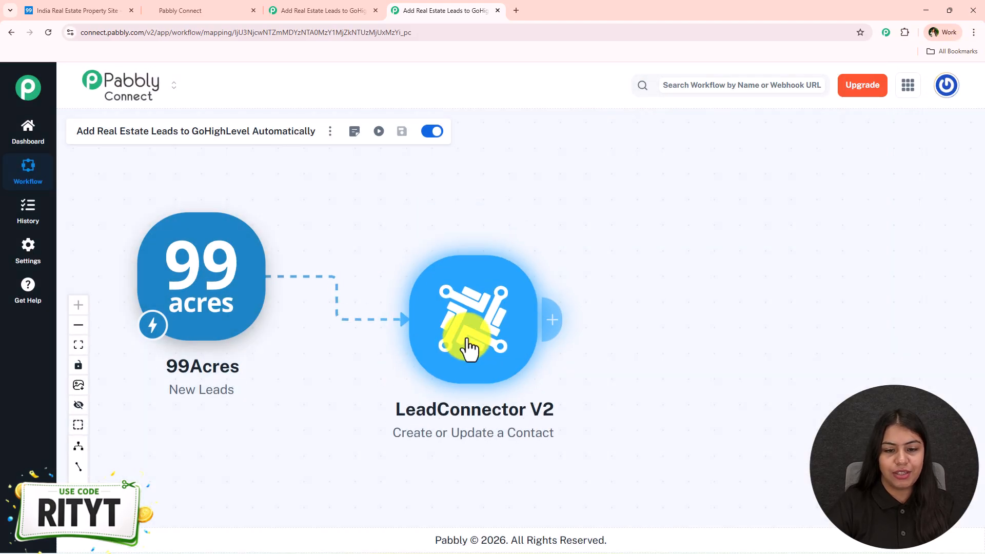
{"action": "left_click_drag", "start_coordinate": [372, 234], "coordinate": [377, 232]}
- Switch to the GoHighLevel contacts list and reload it to check for the newly added contact
{"action": "left_click", "coordinate": [166, 9]}
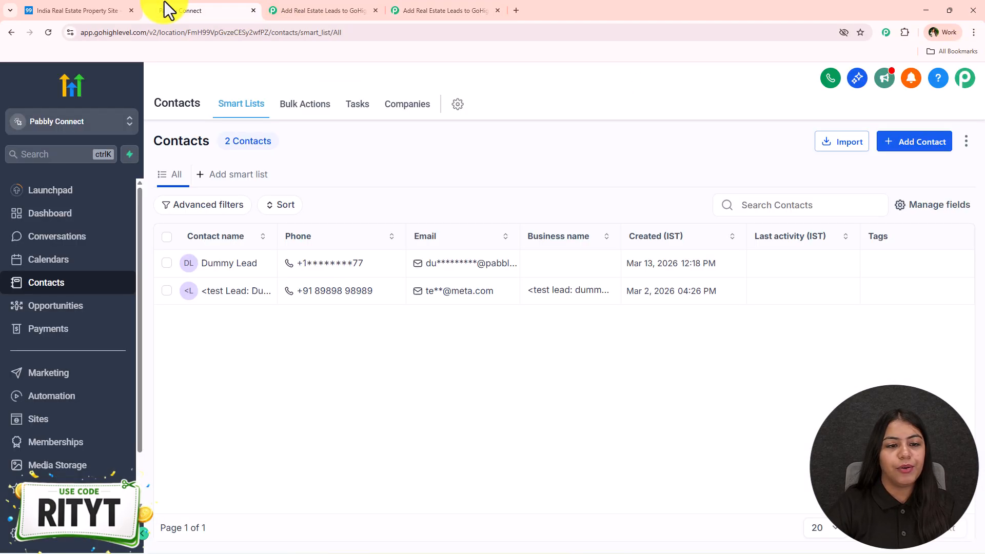
{"action": "left_click", "coordinate": [49, 32]}
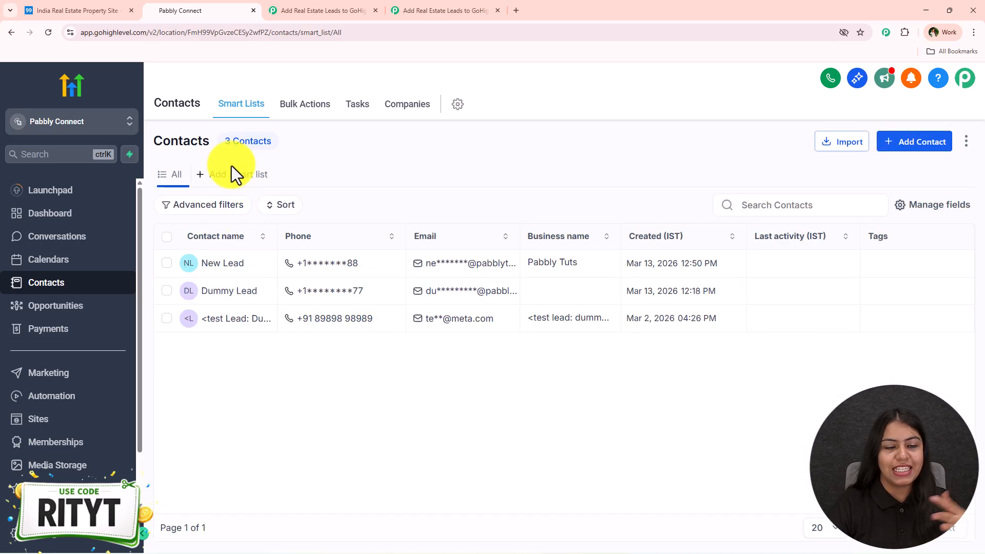
{"action": "left_click_drag", "start_coordinate": [226, 145], "coordinate": [281, 145]}
{"action": "left_click", "coordinate": [445, 150]}
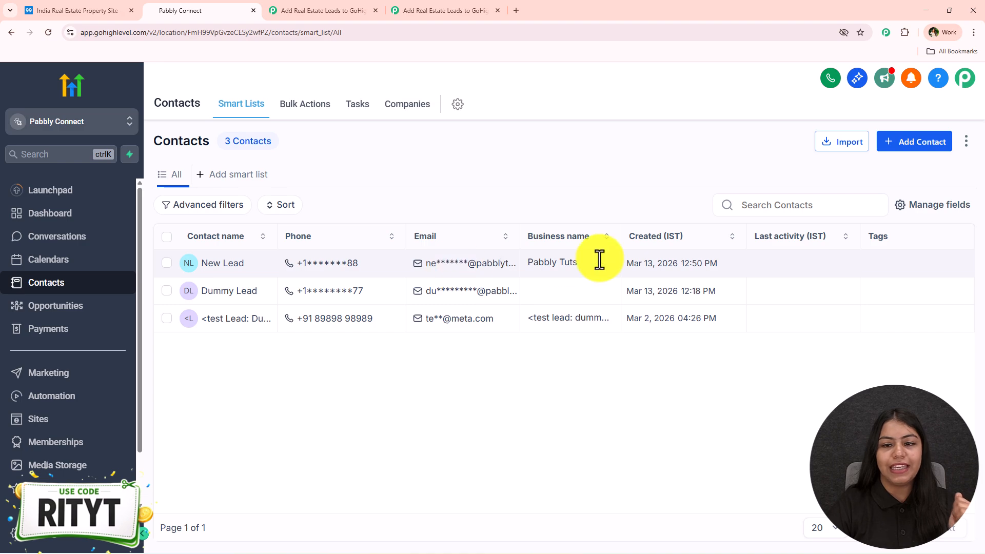
- Open the newest contact in GoHighLevel and review its contact details and company information
{"action": "left_click", "coordinate": [220, 263]}
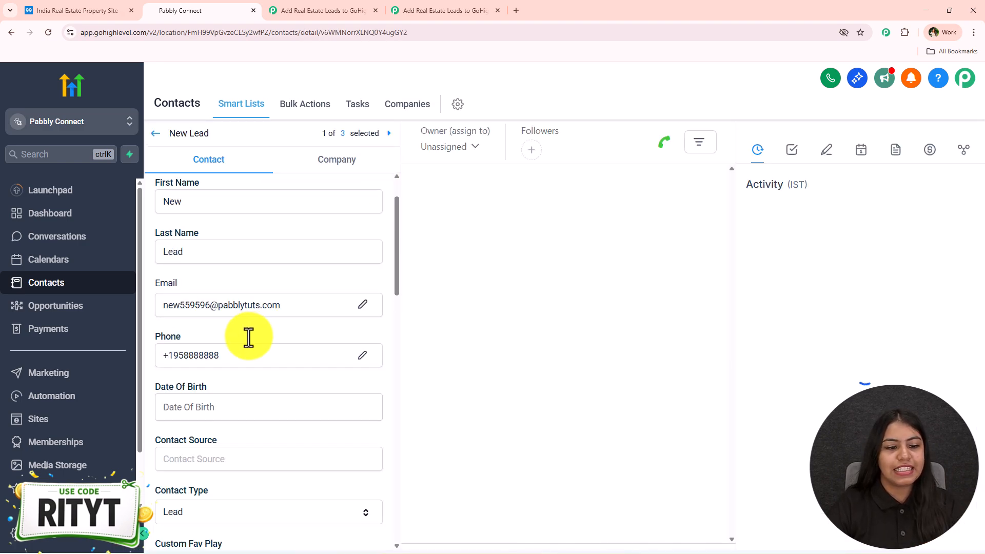
{"action": "scroll", "coordinate": [250, 337], "scroll_direction": "down", "scroll_amount": 8}
{"action": "scroll", "coordinate": [240, 354], "scroll_direction": "down", "scroll_amount": 3}
{"action": "scroll", "coordinate": [238, 348], "scroll_direction": "up", "scroll_amount": 6}
{"action": "left_click", "coordinate": [334, 163]}
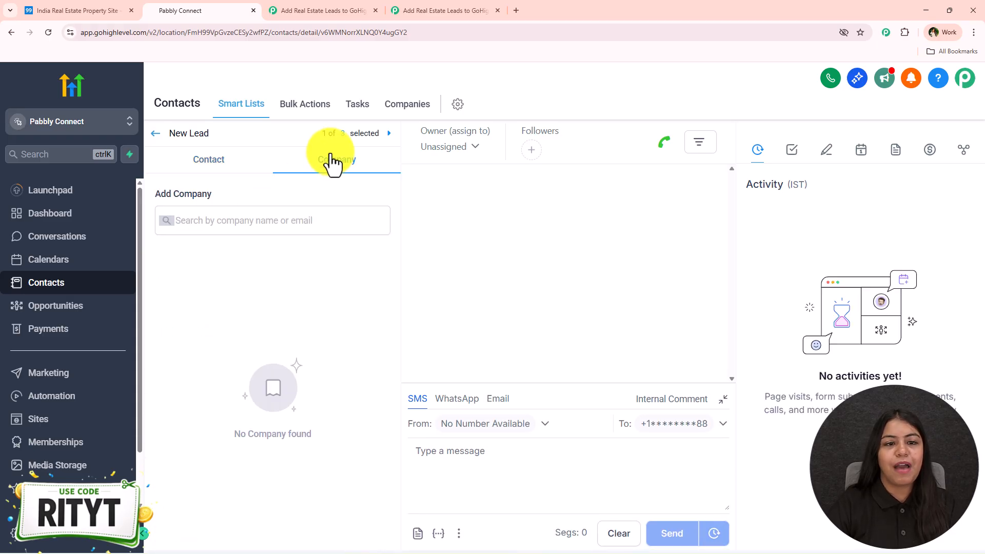
{"action": "left_click", "coordinate": [403, 9]}
{"action": "left_click_drag", "start_coordinate": [208, 302], "coordinate": [213, 283]}
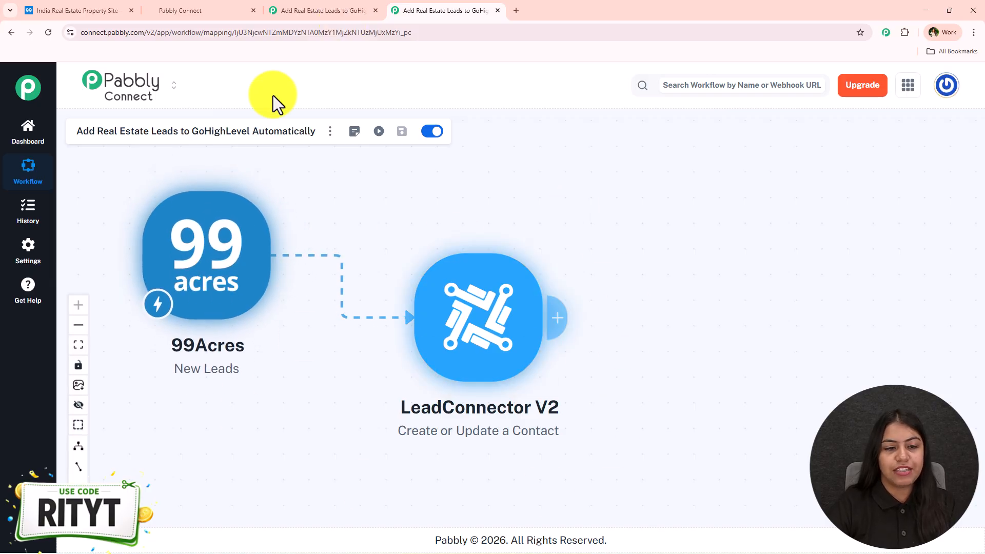
{"action": "left_click", "coordinate": [106, 10]}
{"action": "scroll", "coordinate": [316, 435], "scroll_direction": "down", "scroll_amount": 2}
{"action": "scroll", "coordinate": [315, 436], "scroll_direction": "down", "scroll_amount": 10}
{"action": "left_click", "coordinate": [165, 4]}
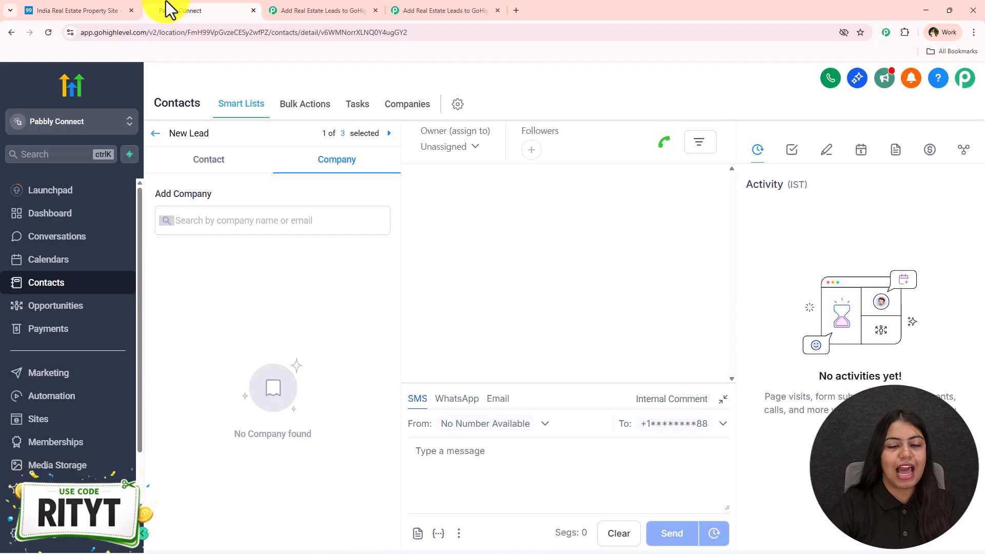
{"action": "left_click", "coordinate": [408, 9]}
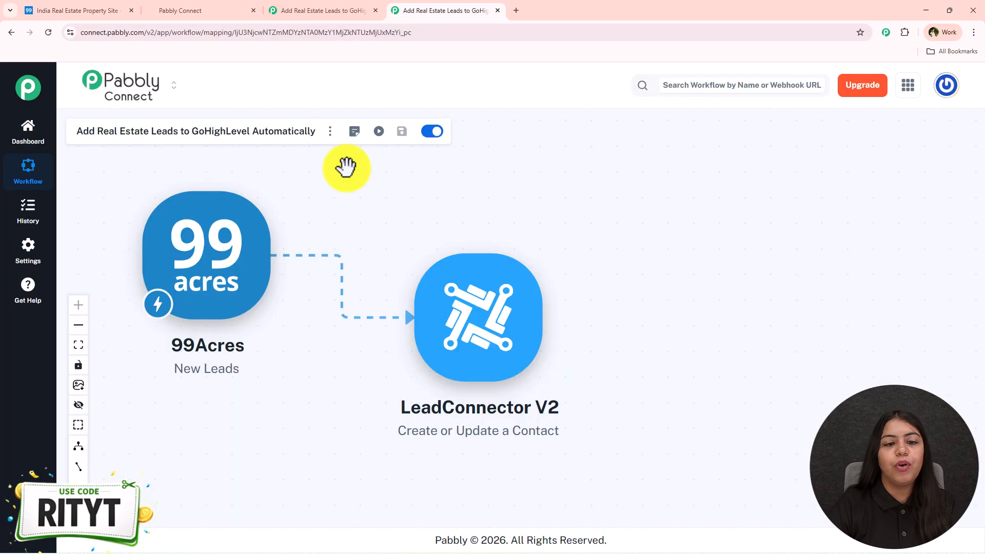
{"action": "left_click_drag", "start_coordinate": [346, 197], "coordinate": [343, 211]}
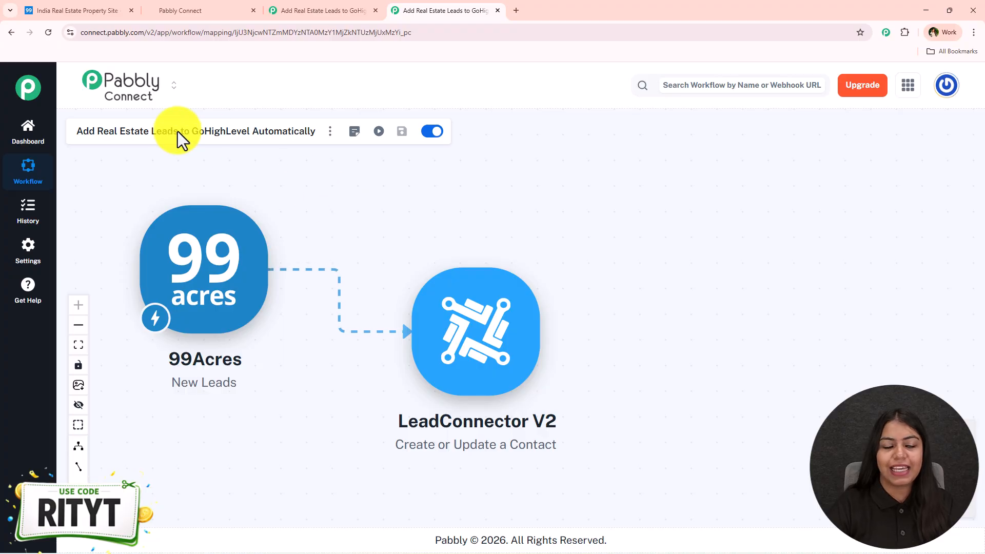
{"action": "left_click", "coordinate": [353, 10]}
{"action": "left_click", "coordinate": [398, 10]}
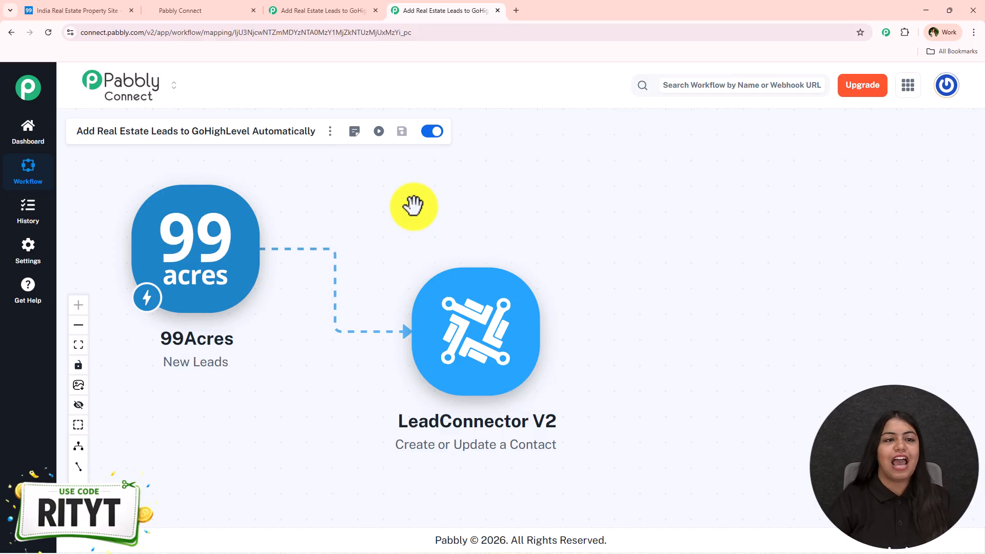
{"action": "left_click", "coordinate": [244, 4]}
{"action": "left_click", "coordinate": [422, 8]}
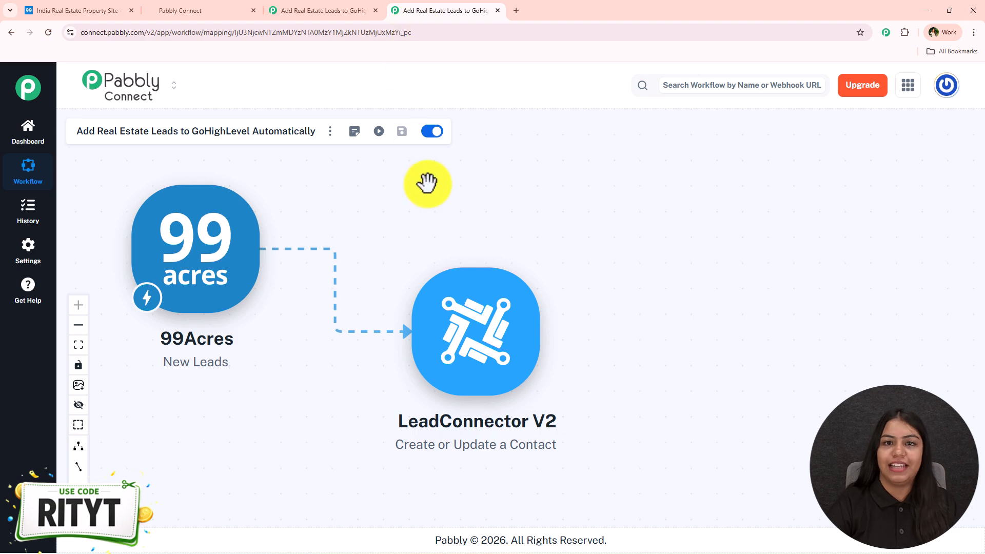